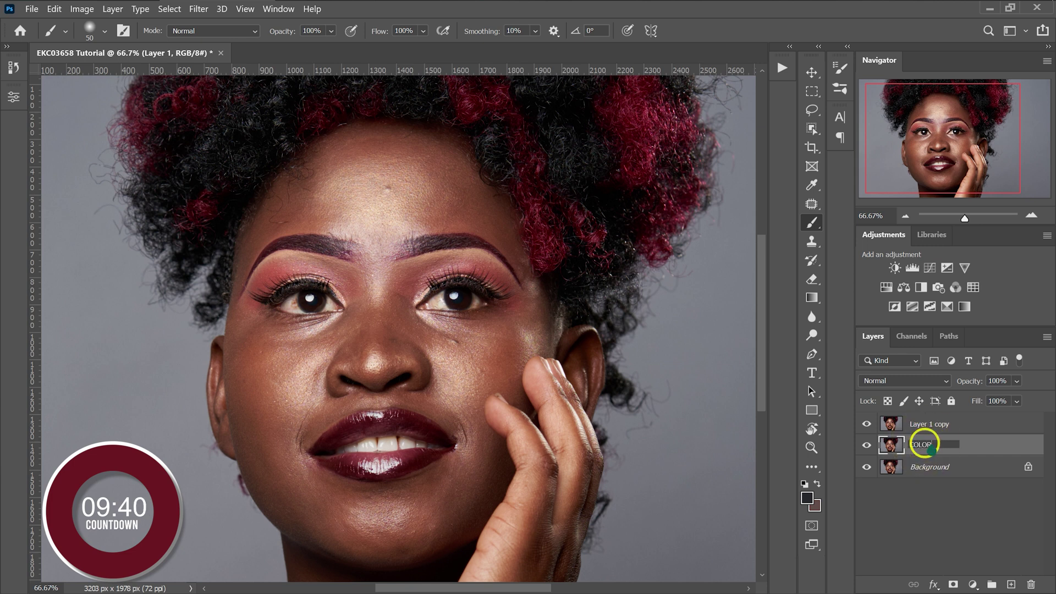
# Step: Rename the top layer, Layer 1 copy, as TEXTURE and hide it
pyautogui.doubleClick(941, 423)
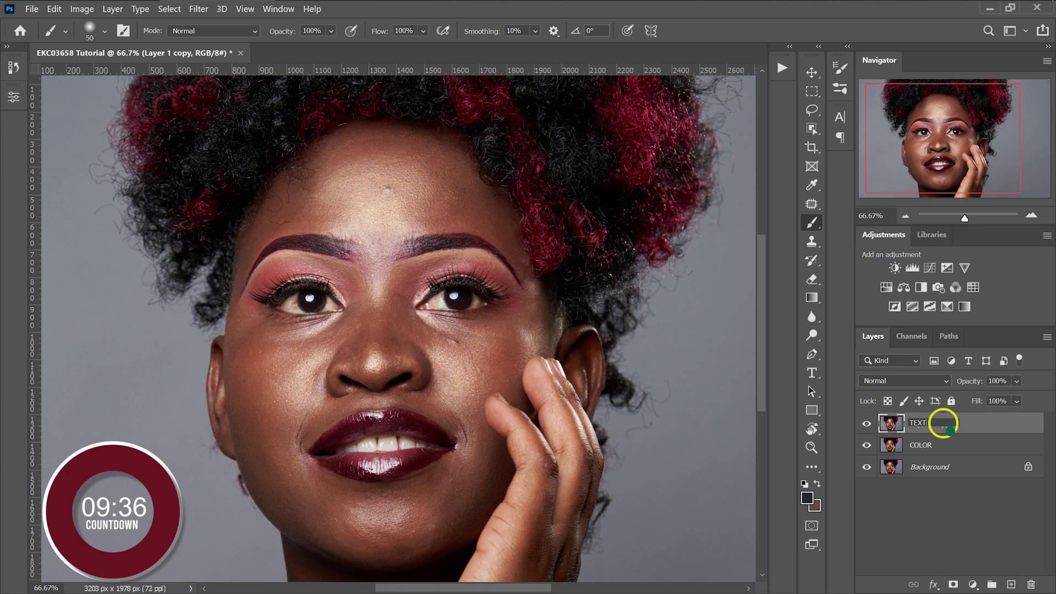
pyautogui.click(953, 500)
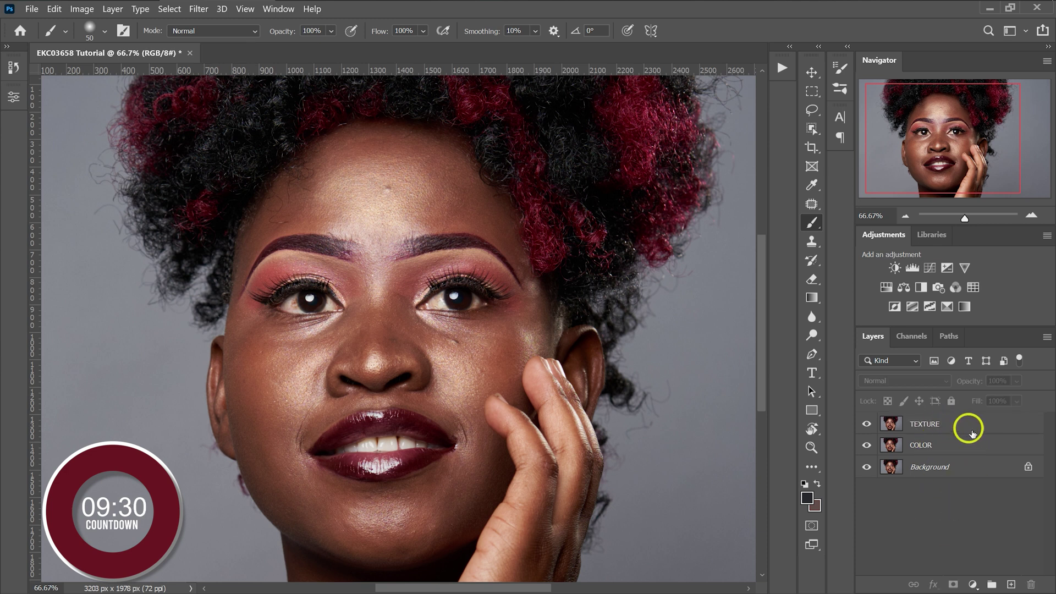
pyautogui.click(867, 424)
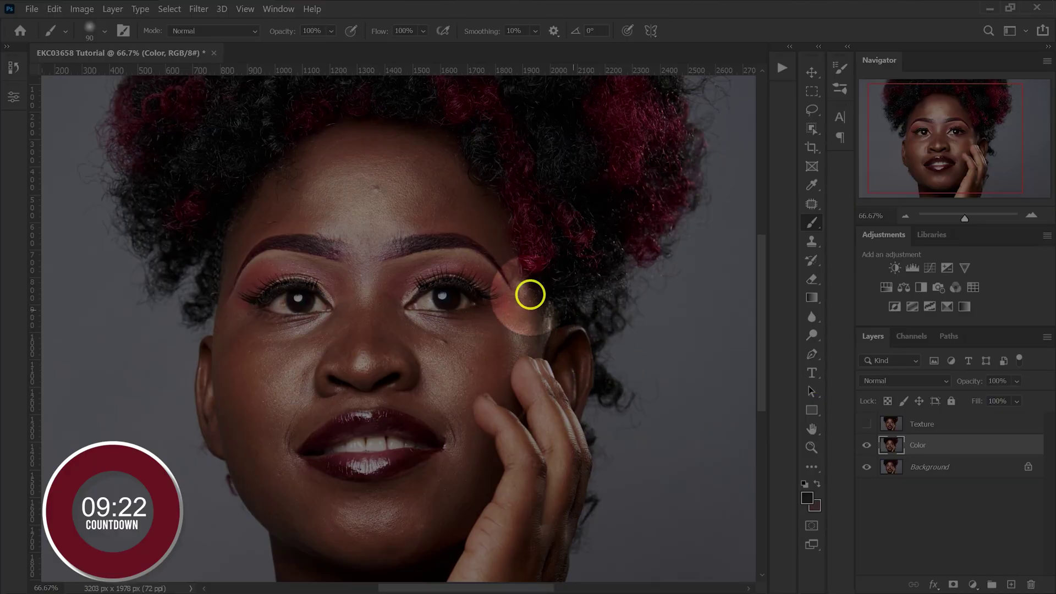
# Step: Open the Dust & Scratches filter for the Color layer, preview the cheek skin and set the radius to 10 pixels
pyautogui.click(199, 9)
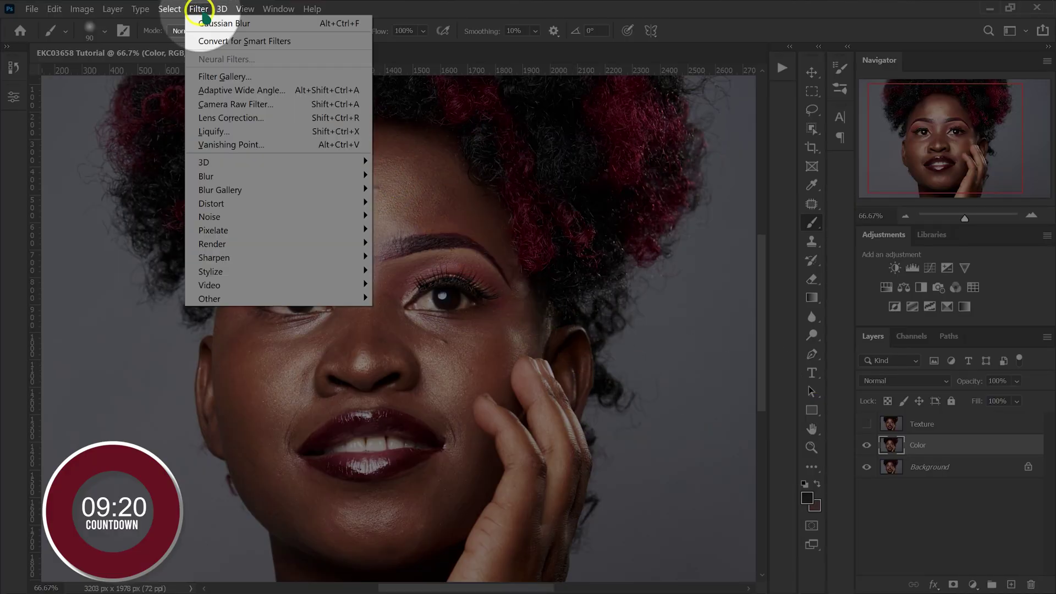
pyautogui.moveTo(220, 223)
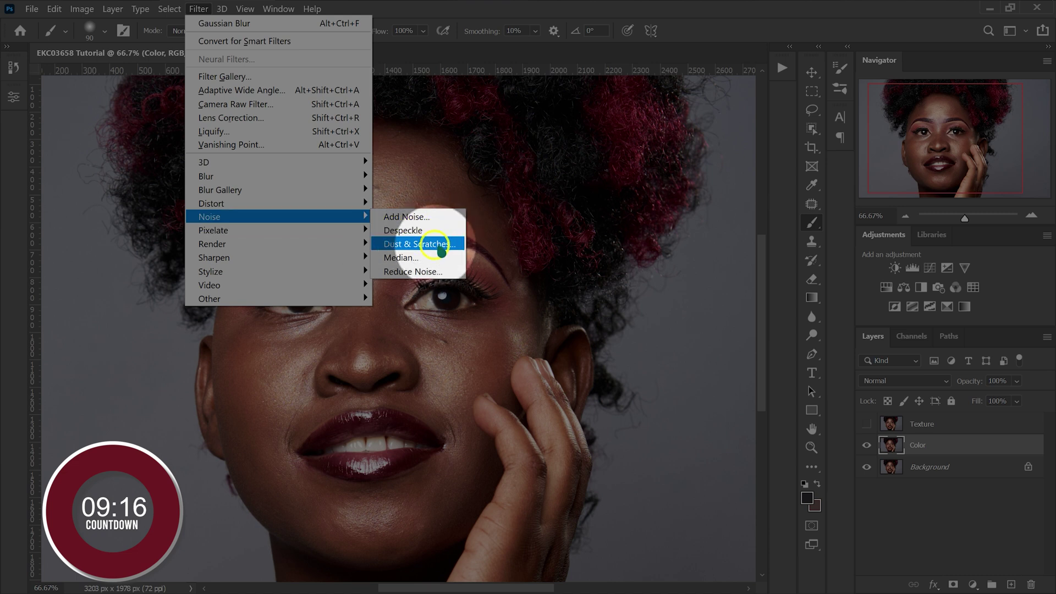
pyautogui.click(434, 245)
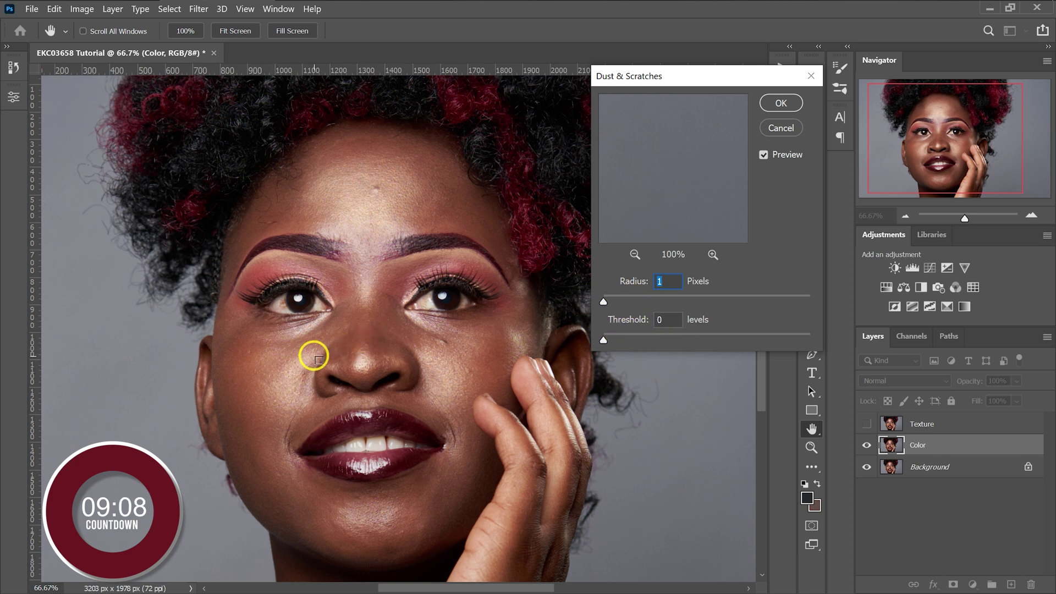
pyautogui.click(313, 355)
pyautogui.click(410, 349)
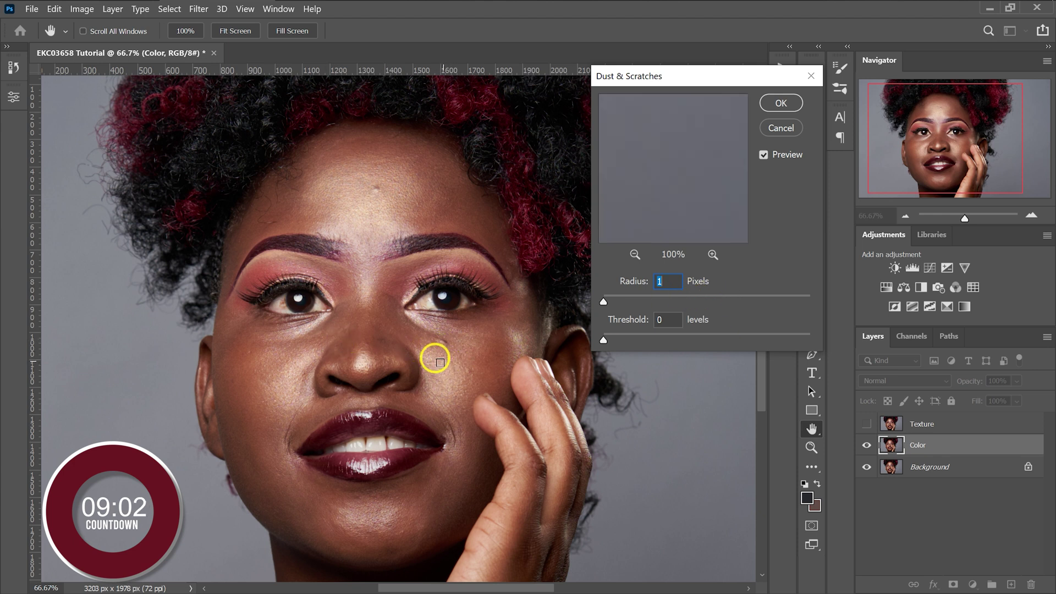
pyautogui.click(453, 362)
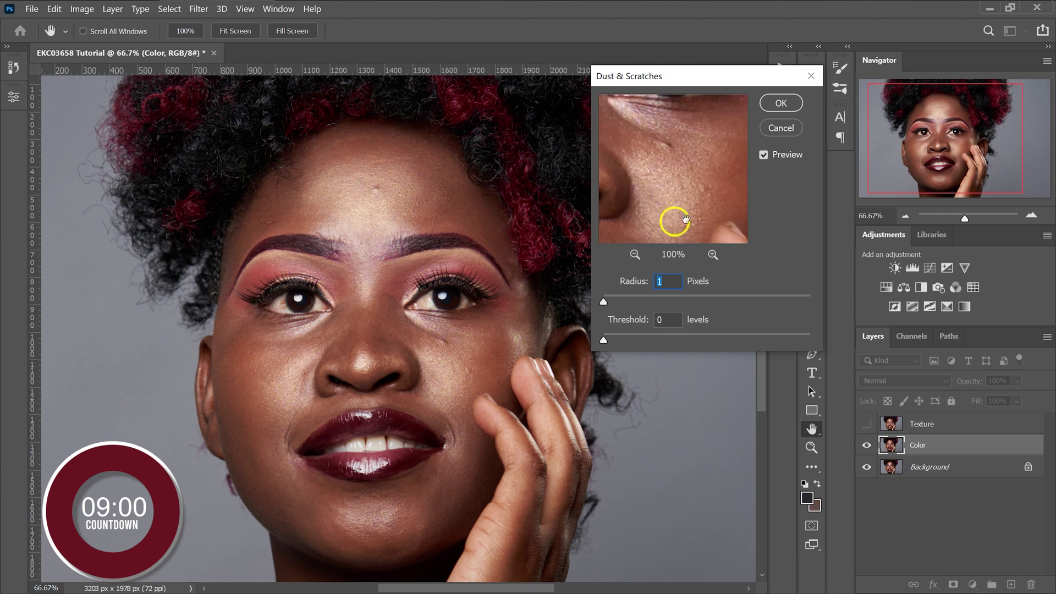
pyautogui.moveTo(669, 154); pyautogui.dragTo(698, 186)
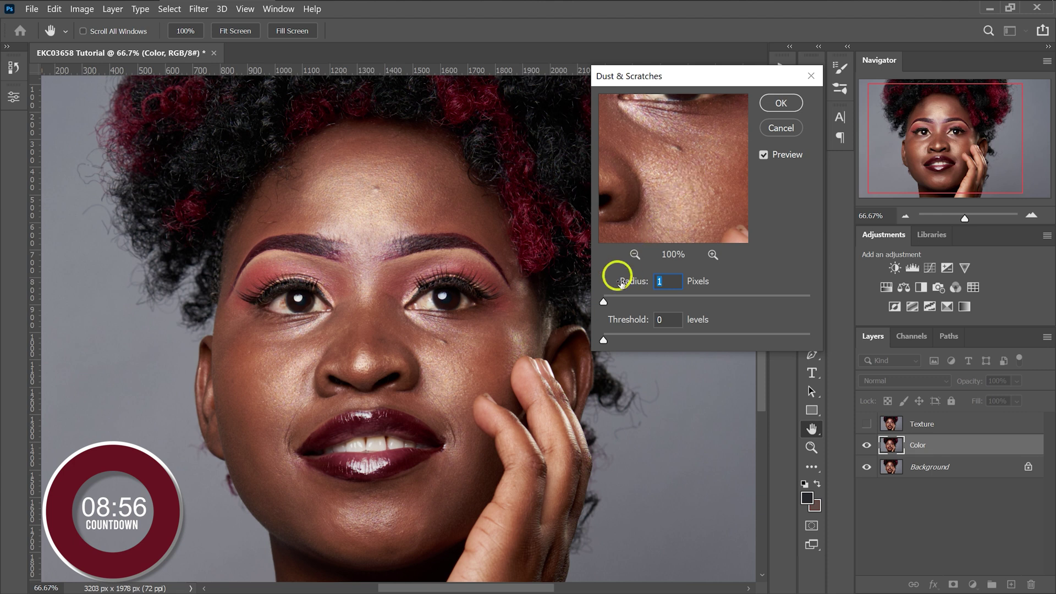
pyautogui.moveTo(604, 301); pyautogui.dragTo(613, 301)
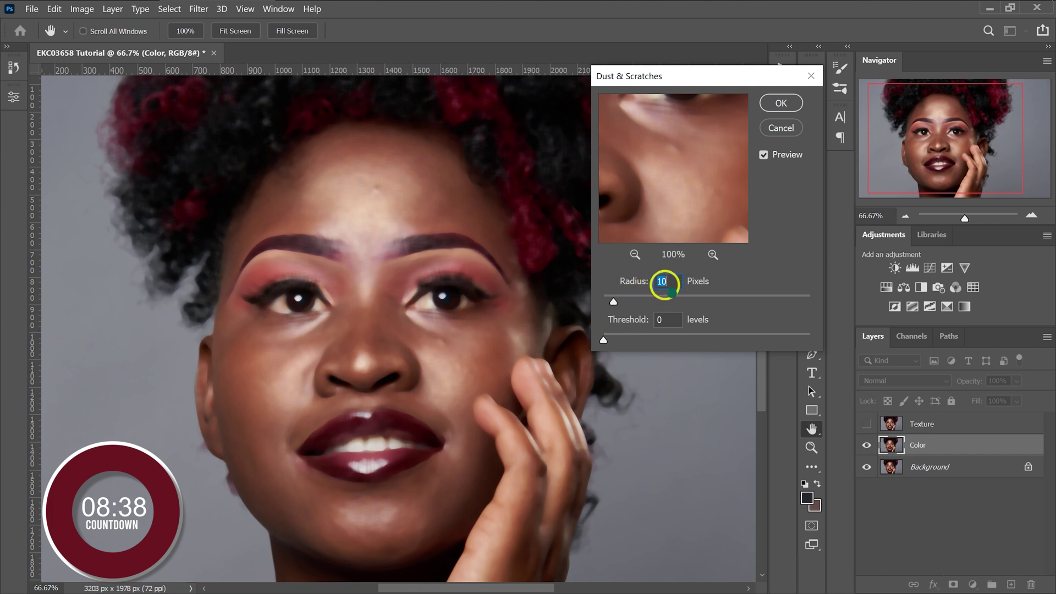
# Step: Try Dust & Scratches radii of 44 and 23 pixels, and apply the filter to the Color layer with a radius of 10 pixels
pyautogui.moveTo(612, 301); pyautogui.dragTo(651, 301)
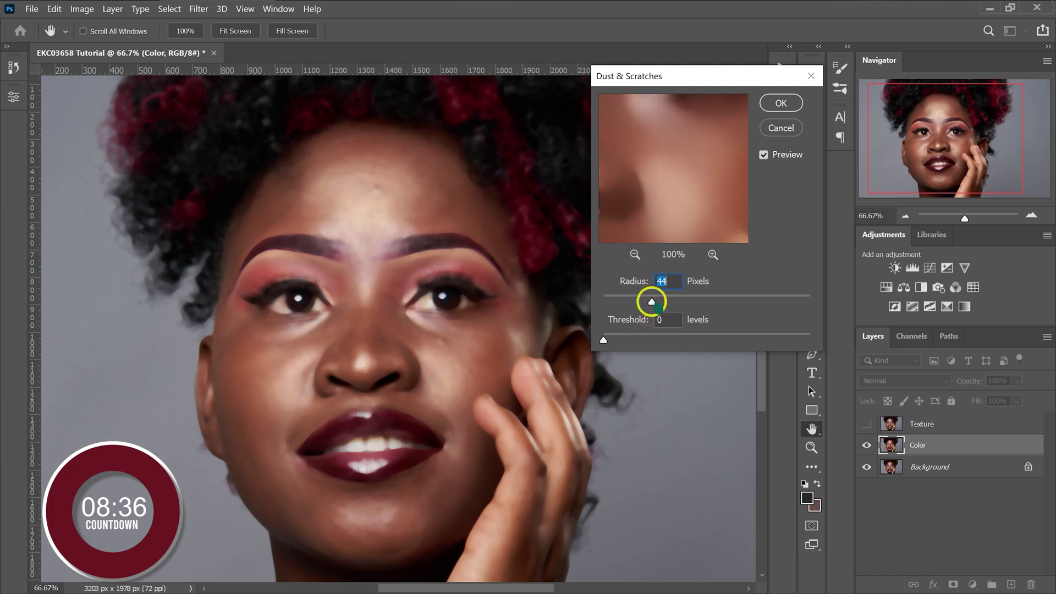
pyautogui.click(327, 360)
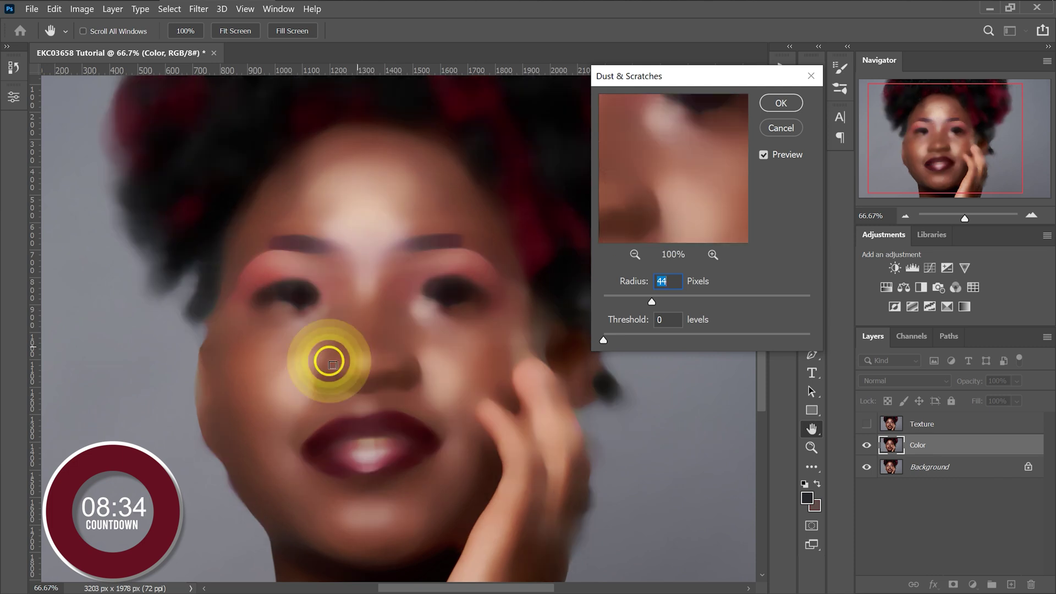
pyautogui.moveTo(651, 301); pyautogui.dragTo(628, 301)
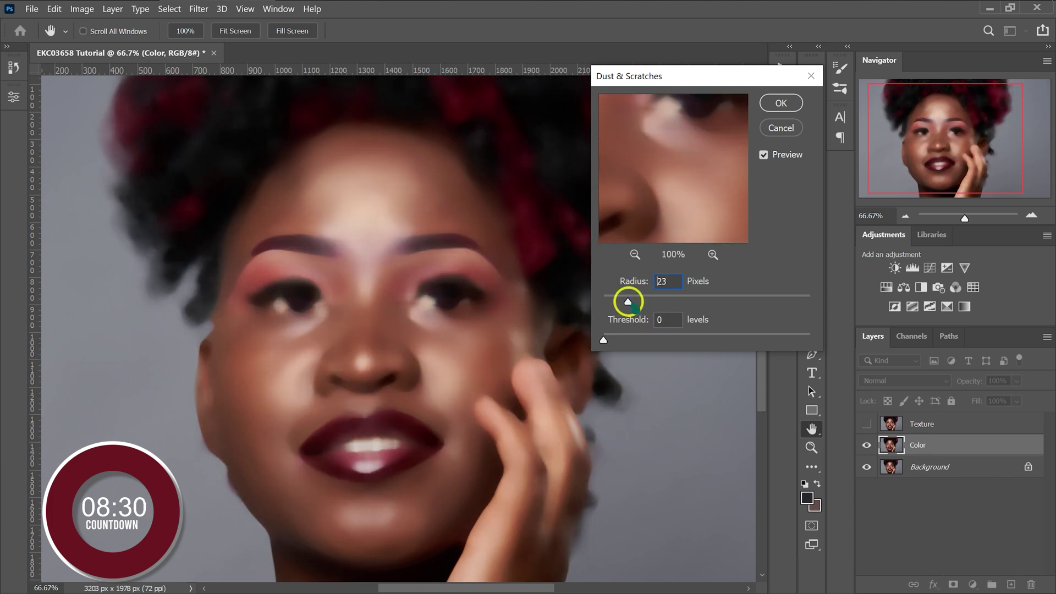
pyautogui.moveTo(625, 301); pyautogui.dragTo(614, 302)
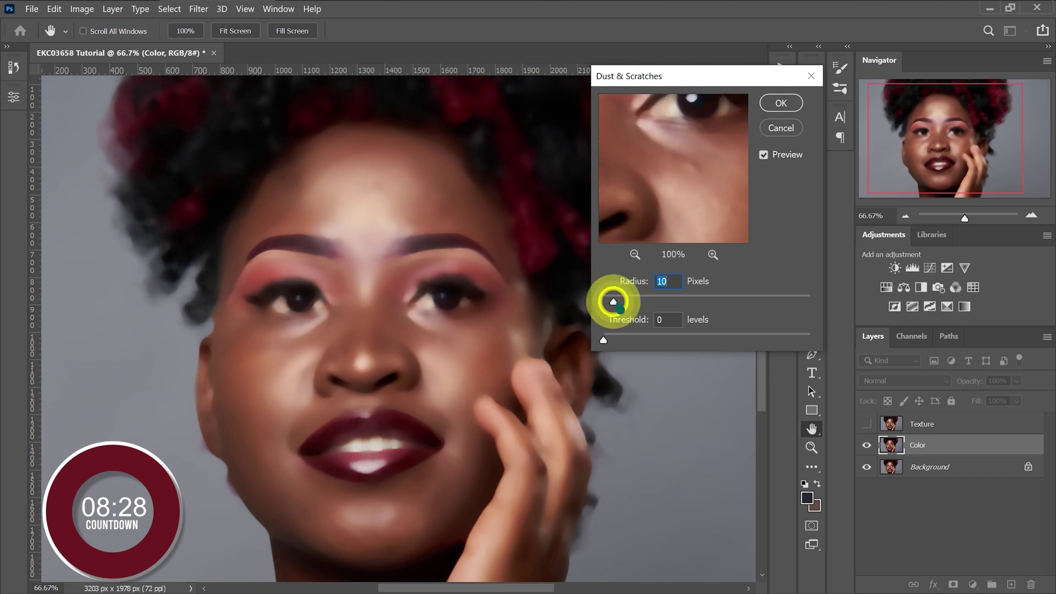
pyautogui.click(781, 103)
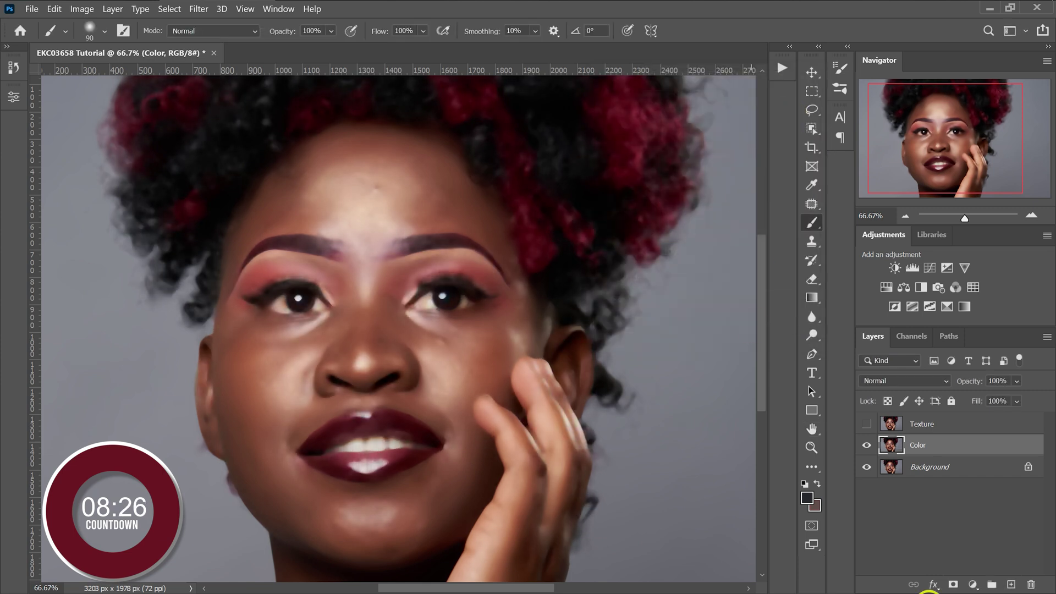
# Step: Select the Texture layer, make it visible again and open Apply Image for it
pyautogui.click(930, 426)
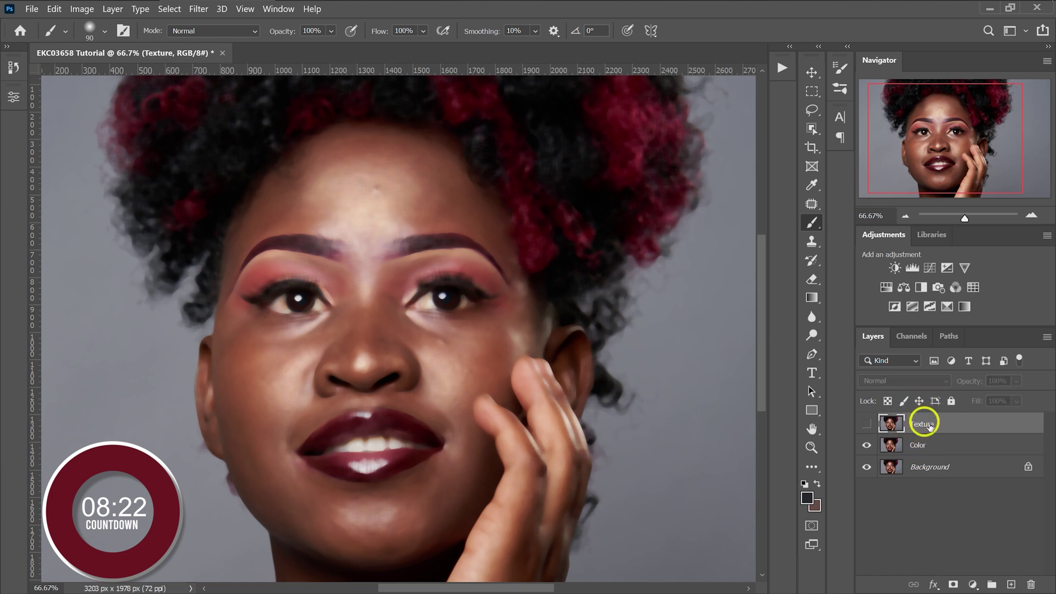
pyautogui.press('v')
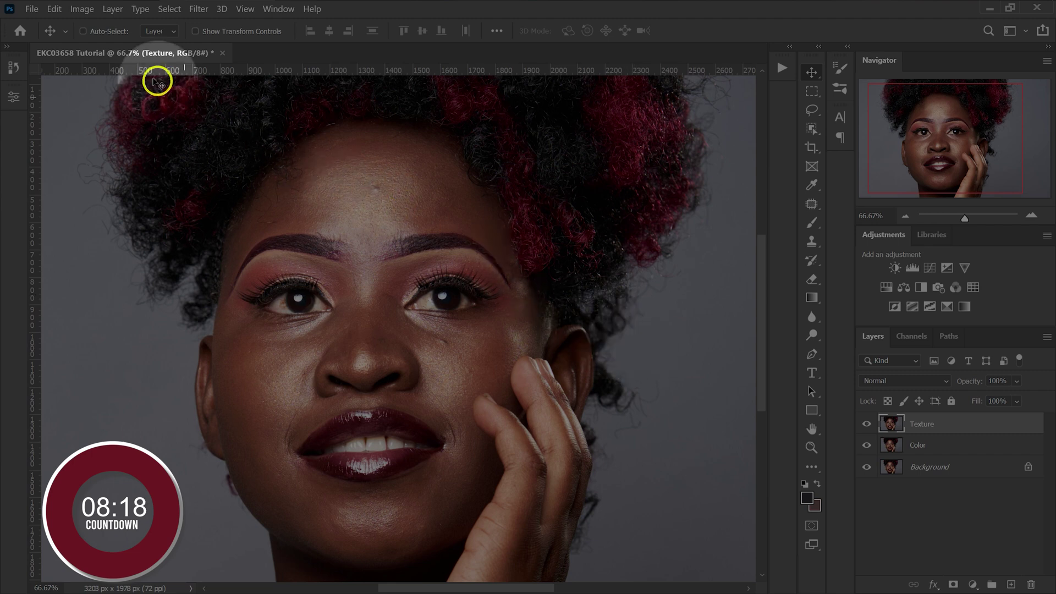
pyautogui.click(80, 9)
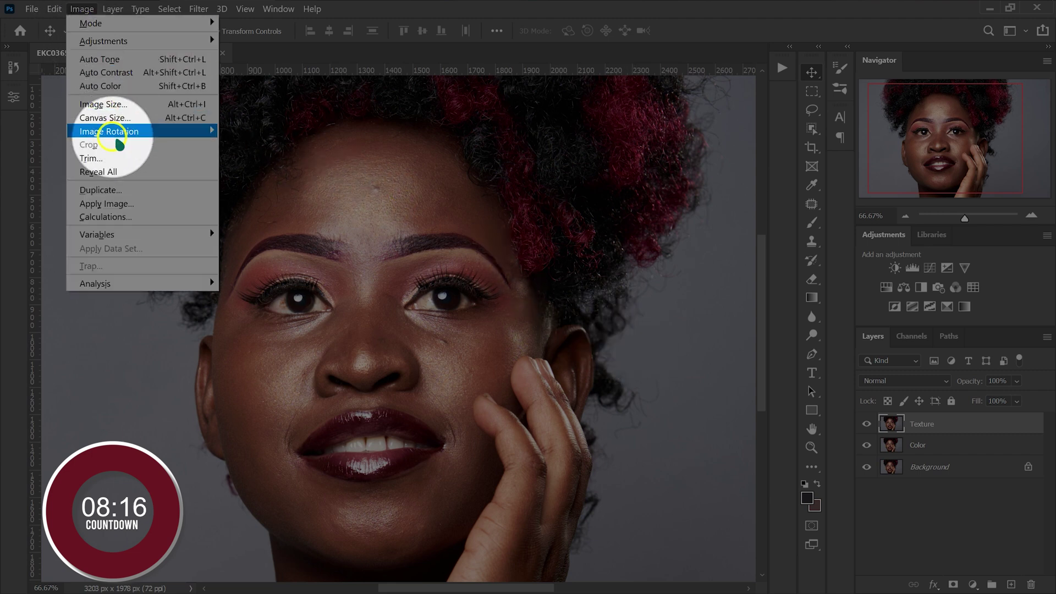
pyautogui.click(127, 204)
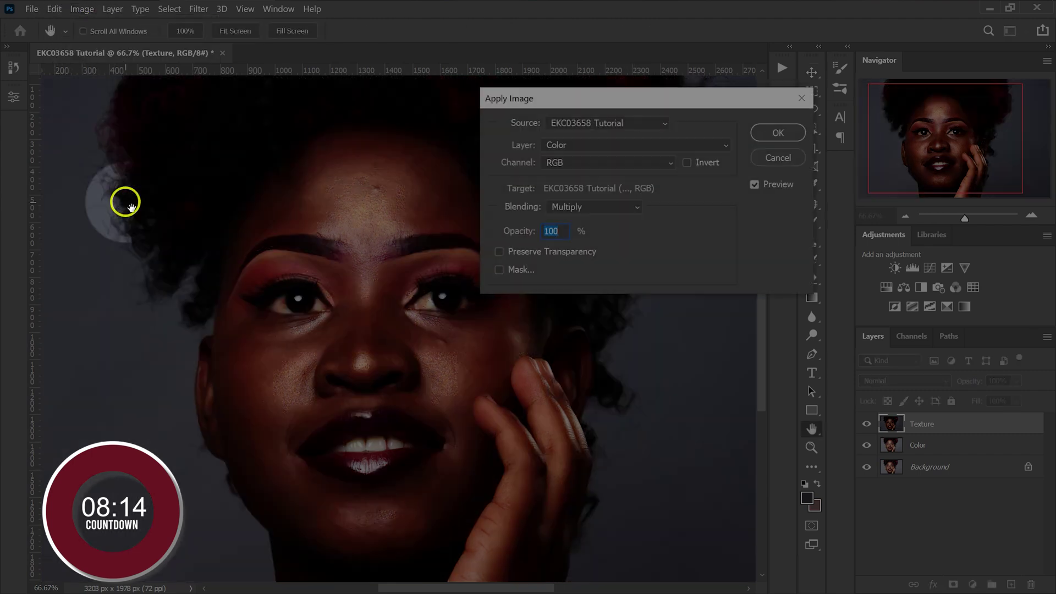
# Step: Try Merged as the Apply Image source layer and set the source layer back to Color
pyautogui.click(525, 143)
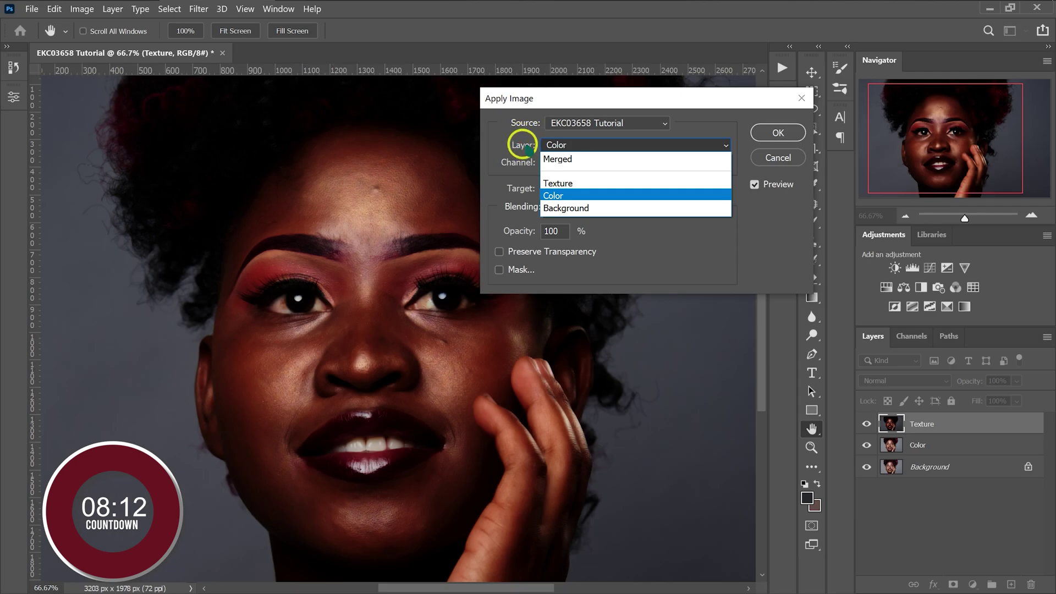
pyautogui.click(555, 159)
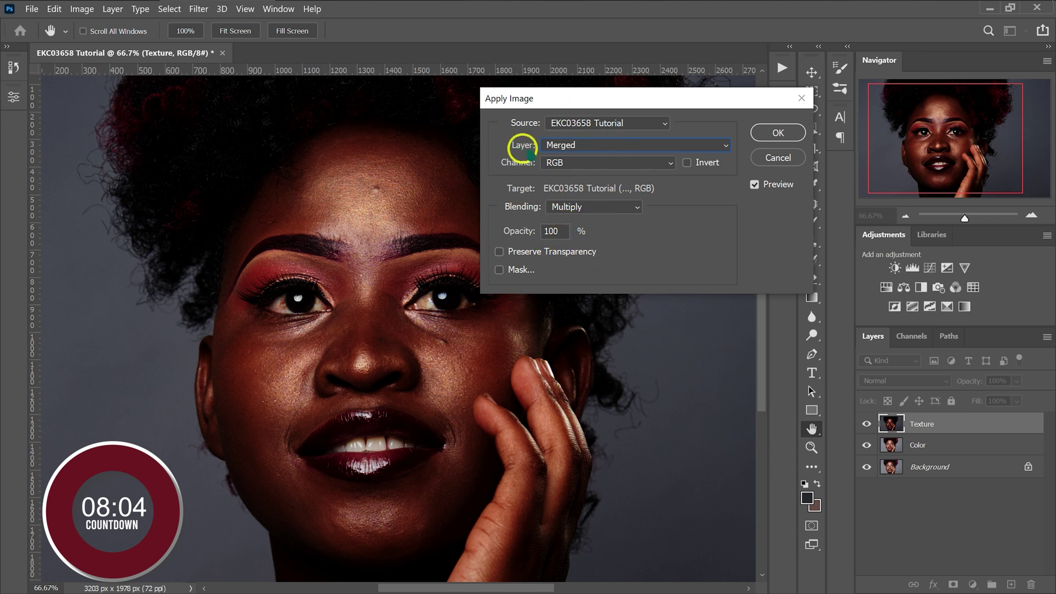
pyautogui.click(563, 141)
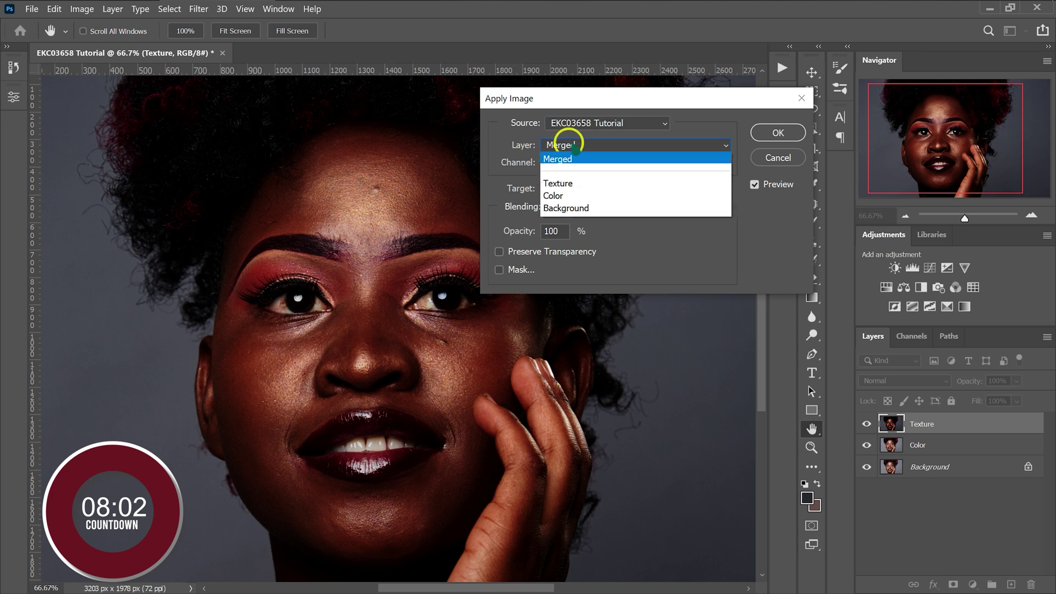
pyautogui.click(574, 192)
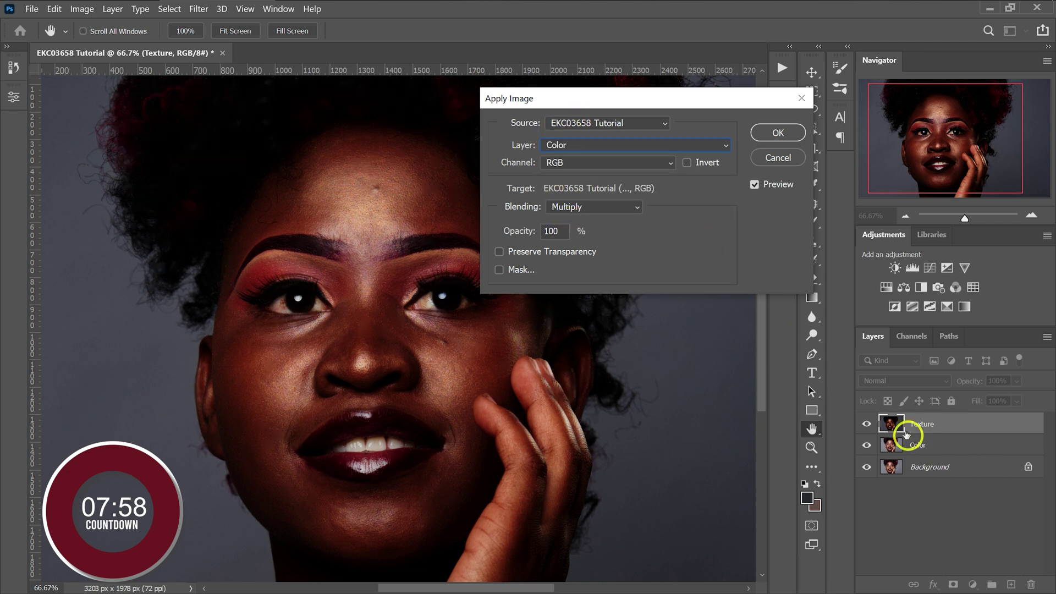
pyautogui.click(546, 145)
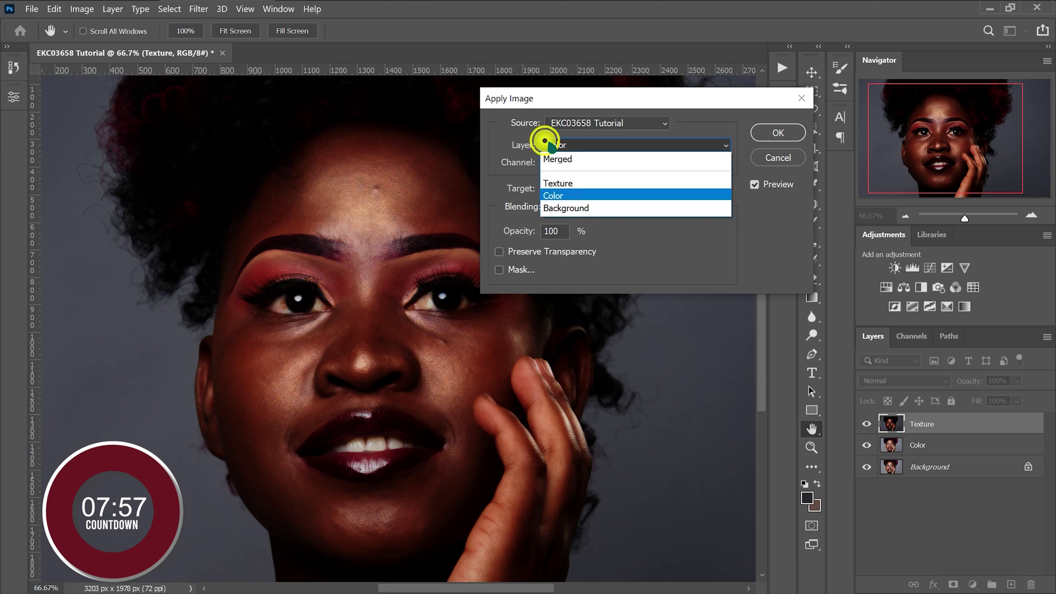
pyautogui.click(575, 196)
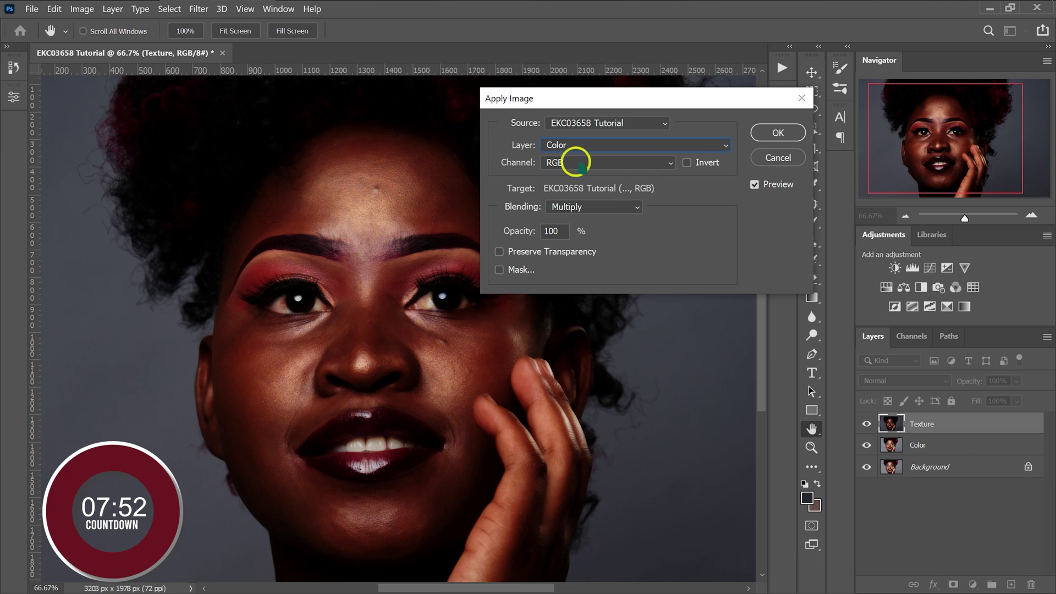
# Step: Apply the Color layer to the Texture layer with Subtract blending, a scale of 2 and an offset of 128
pyautogui.click(566, 208)
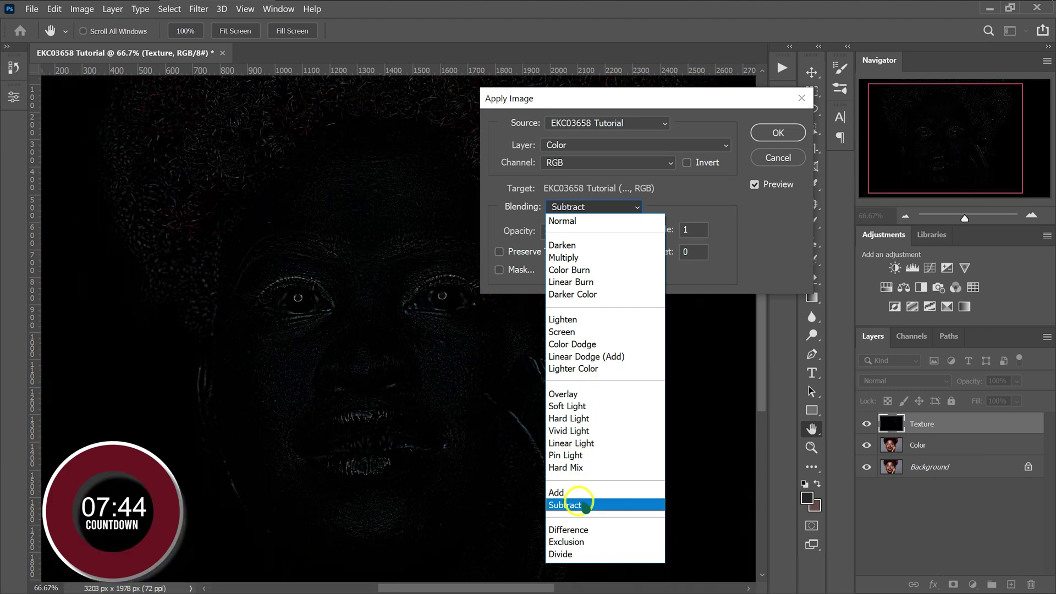
pyautogui.click(581, 503)
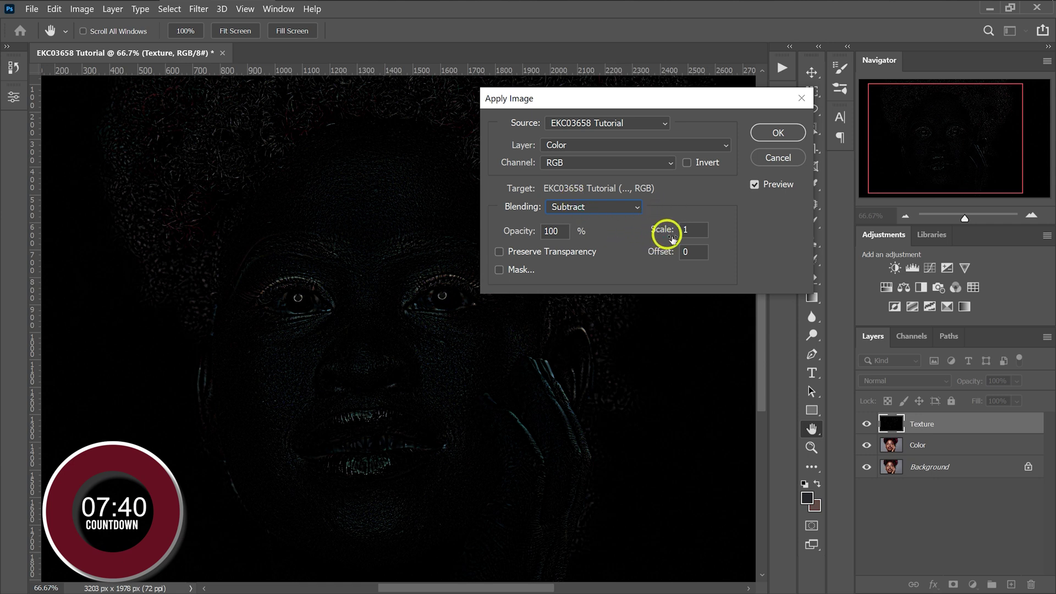
pyautogui.click(683, 231)
pyautogui.click(691, 234)
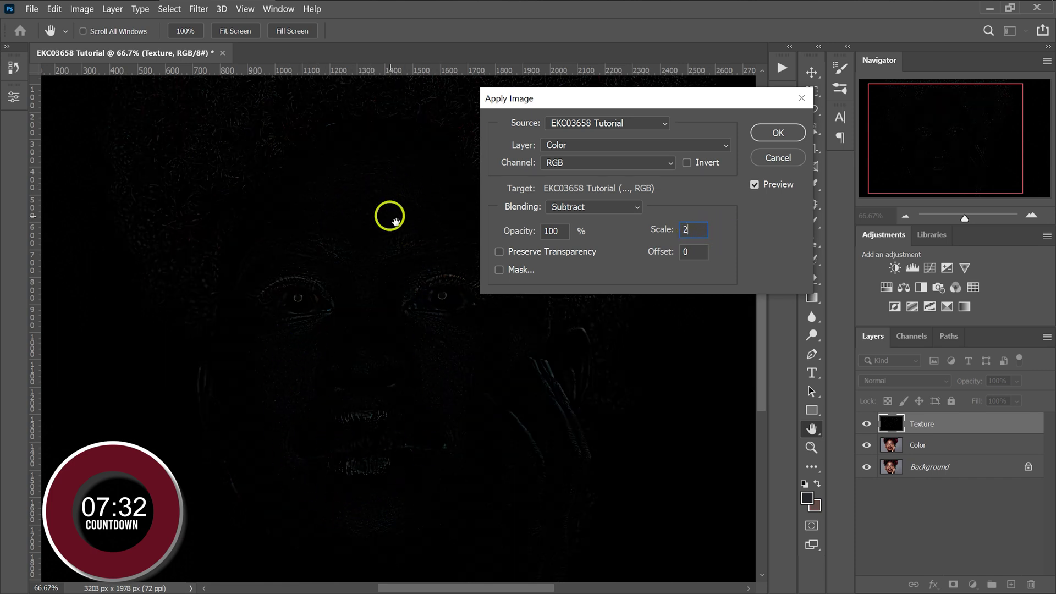
pyautogui.click(686, 253)
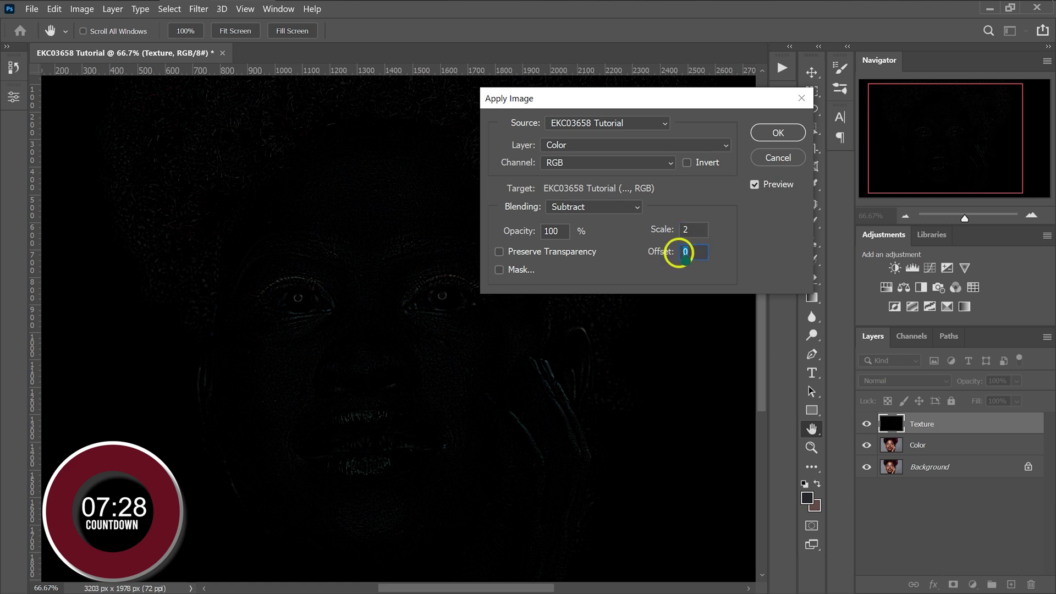
pyautogui.write('128')
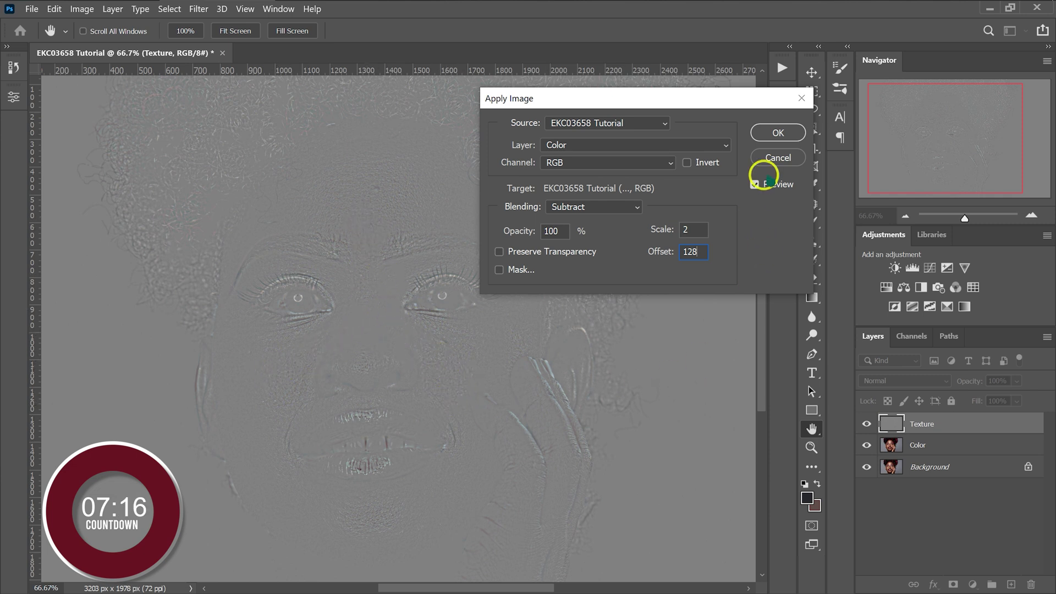
pyautogui.click(773, 133)
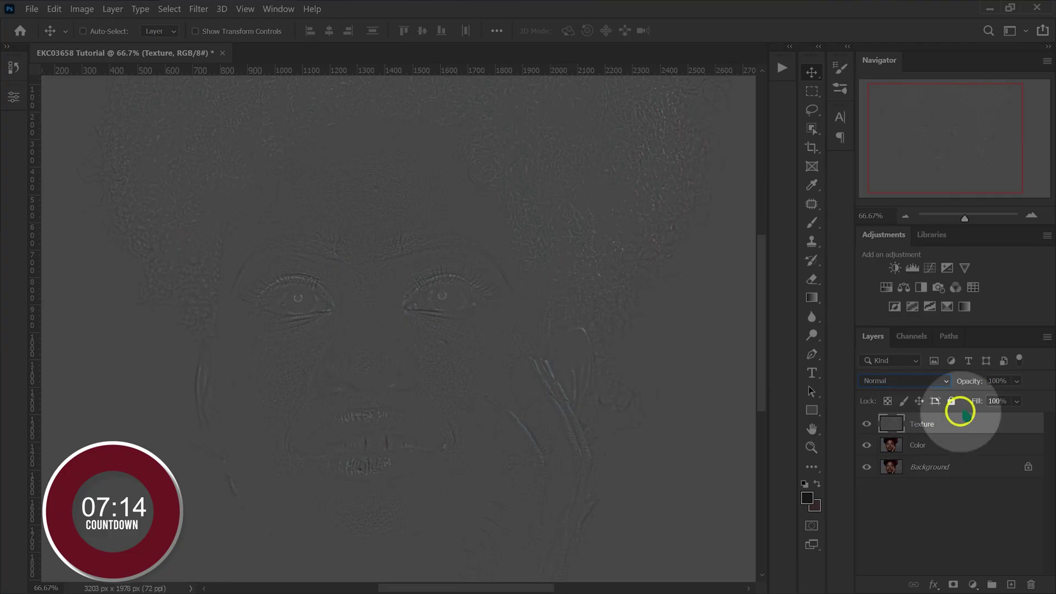
# Step: Set the Texture layer's blend mode to Linear Light and group the Texture and Color layers
pyautogui.click(918, 381)
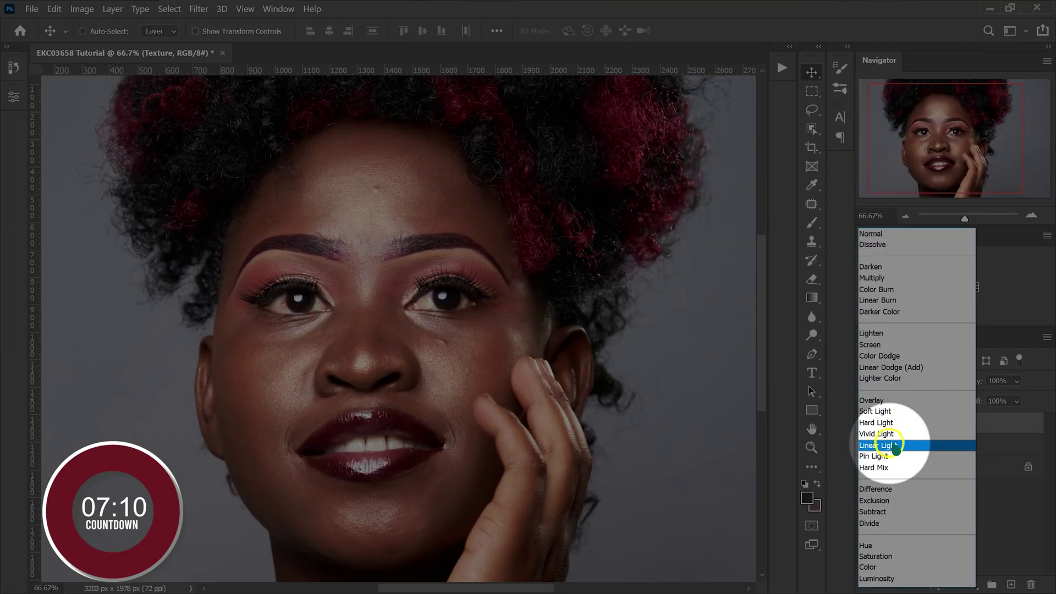
pyautogui.click(896, 446)
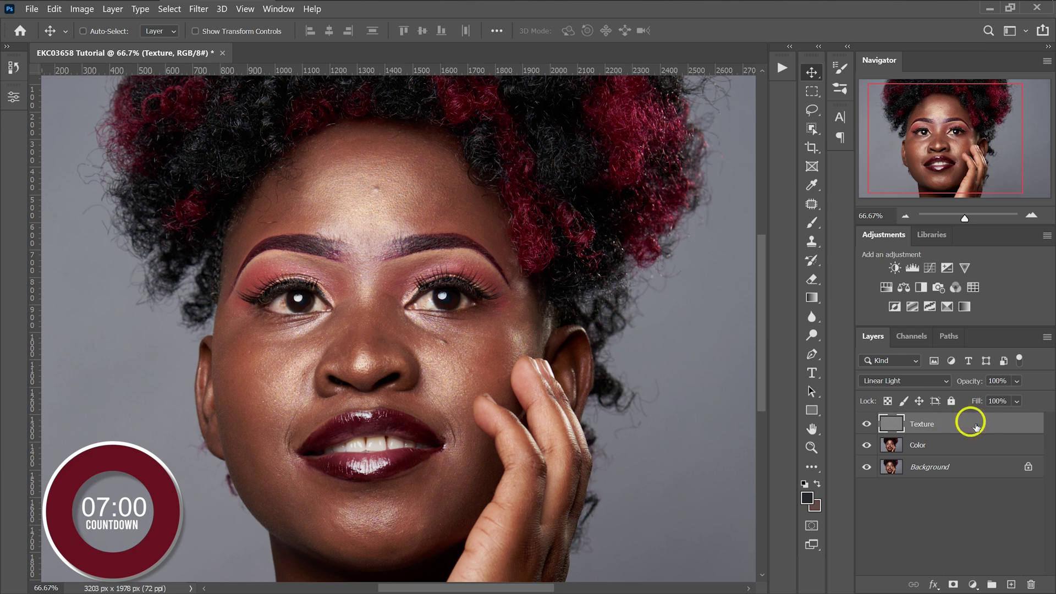
pyautogui.keyDown('shift'); pyautogui.click(944, 448); pyautogui.keyUp('shift')
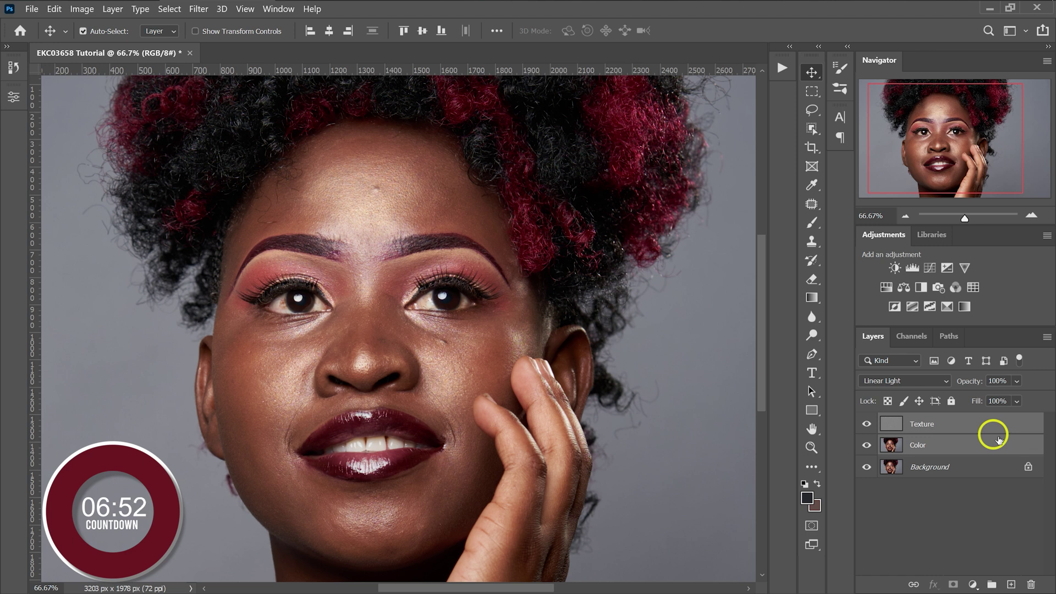
pyautogui.hotkey('ctrl', 'g')
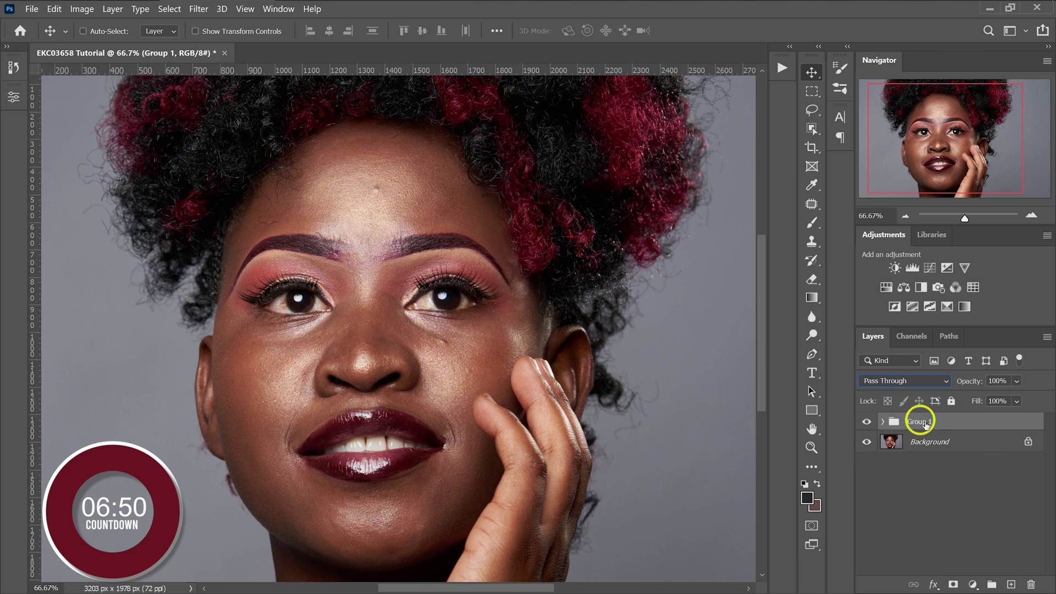
# Step: Rename the layer group as Frequency Separation
pyautogui.doubleClick(926, 422)
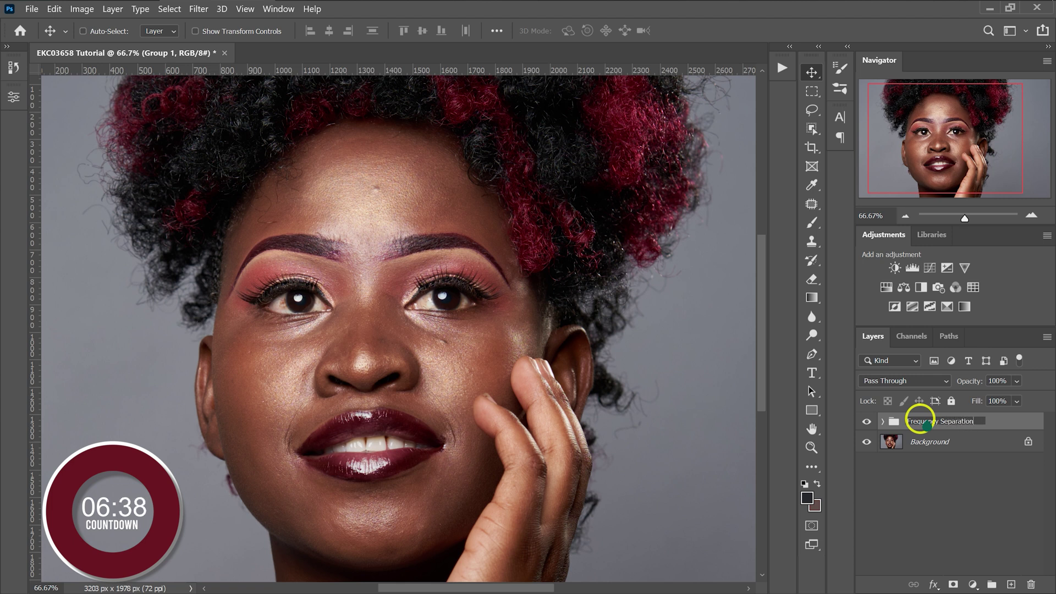
pyautogui.press('Return')
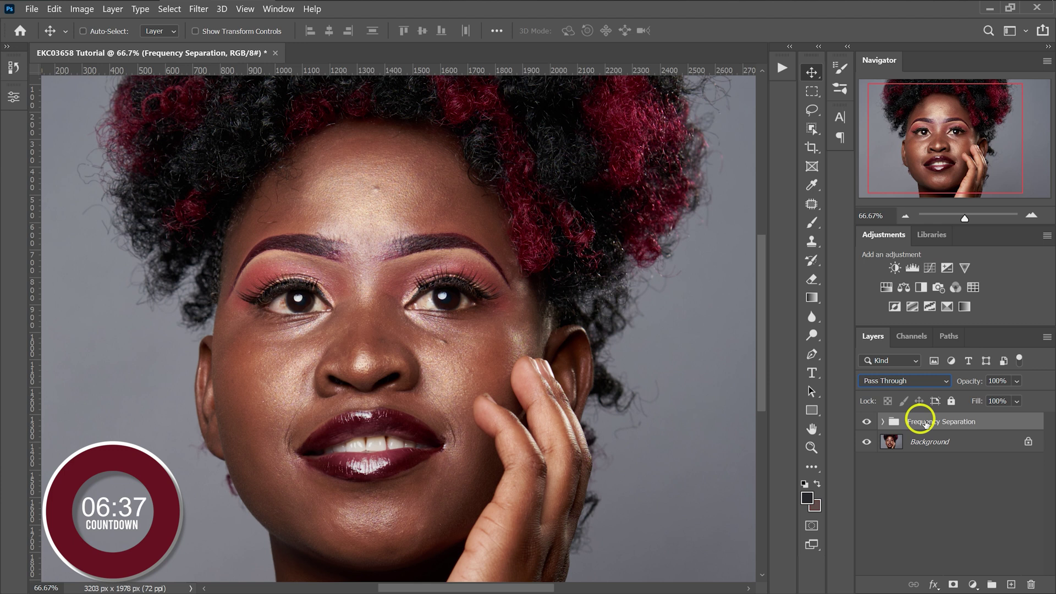
pyautogui.click(945, 490)
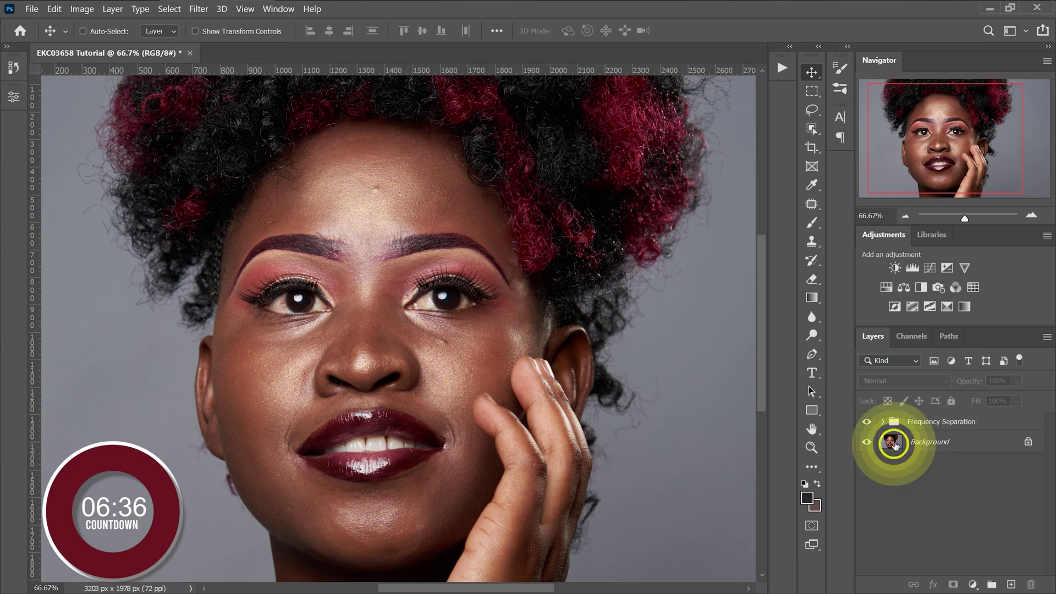
# Step: Expand the Frequency Separation group and select the Color layer inside it
pyautogui.click(868, 422)
pyautogui.click(885, 424)
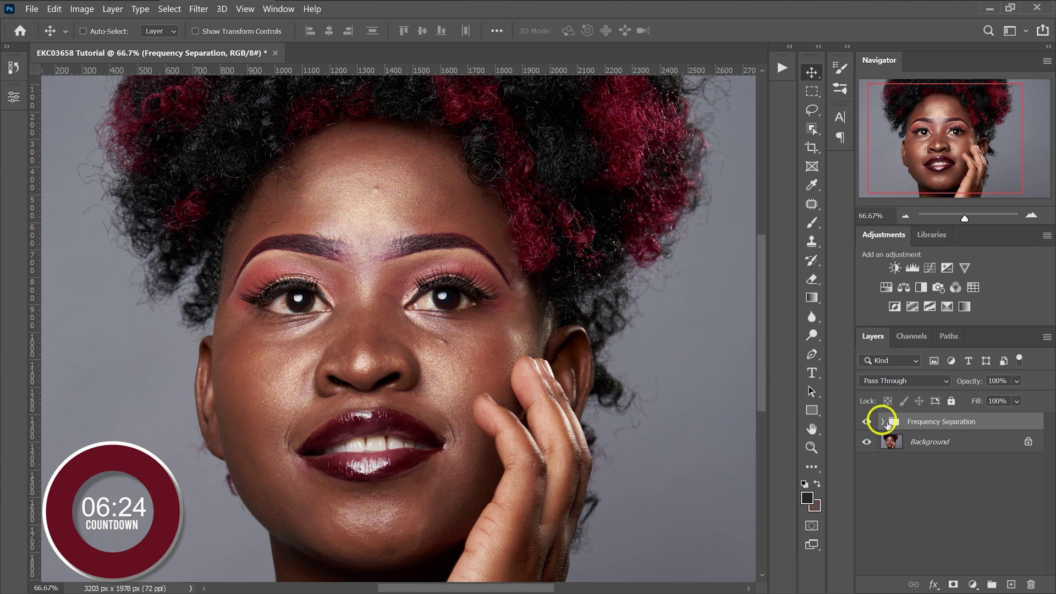
pyautogui.click(883, 421)
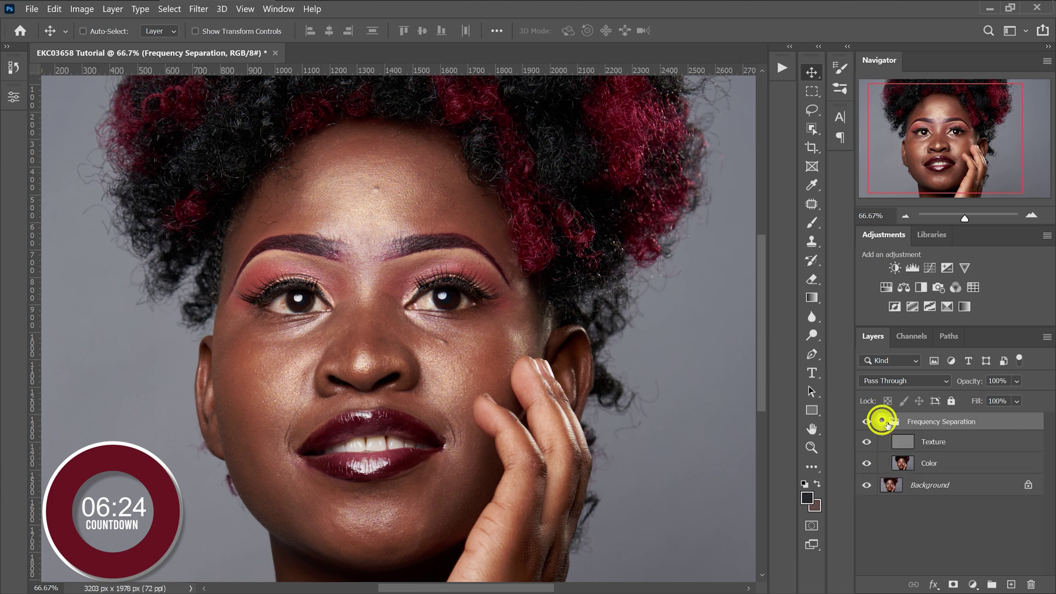
pyautogui.click(947, 465)
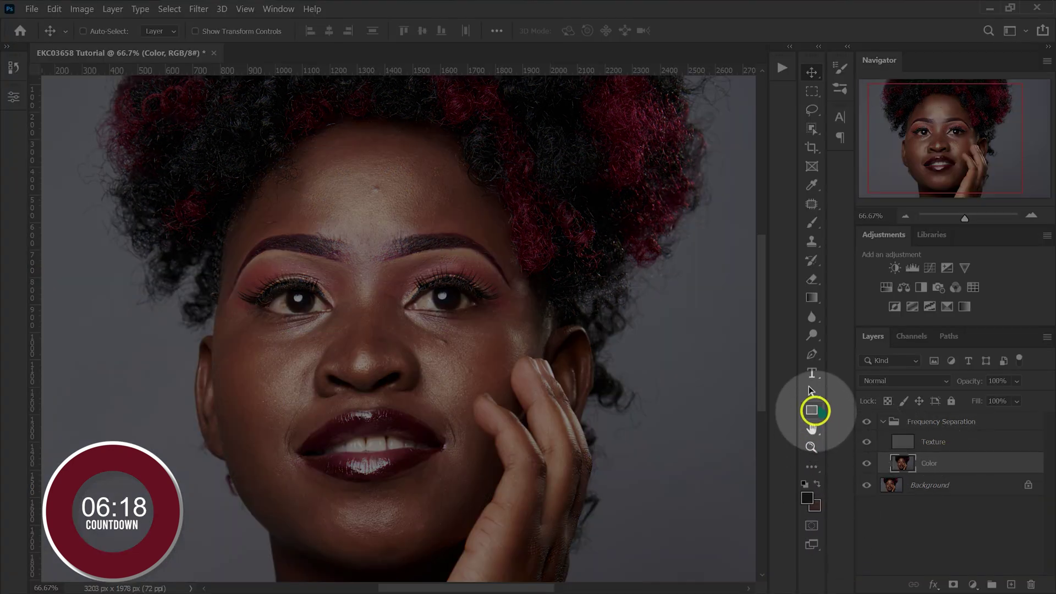
# Step: Choose the Lasso tool and set its feather to 20 px, clearing the trial selection on the forehead
pyautogui.click(812, 109)
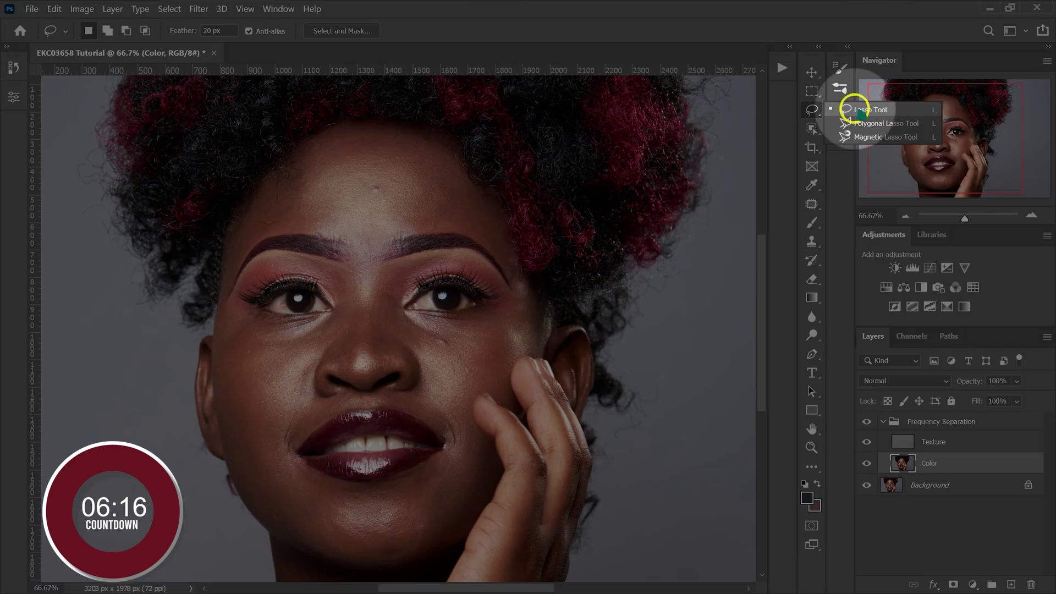
pyautogui.click(868, 109)
pyautogui.moveTo(383, 245)
pyautogui.mouseDown()
pyautogui.moveTo(450, 191)
pyautogui.moveTo(433, 148)
pyautogui.moveTo(361, 133)
pyautogui.moveTo(321, 149)
pyautogui.moveTo(309, 197)
pyautogui.moveTo(340, 229)
pyautogui.moveTo(379, 238)
pyautogui.mouseUp()
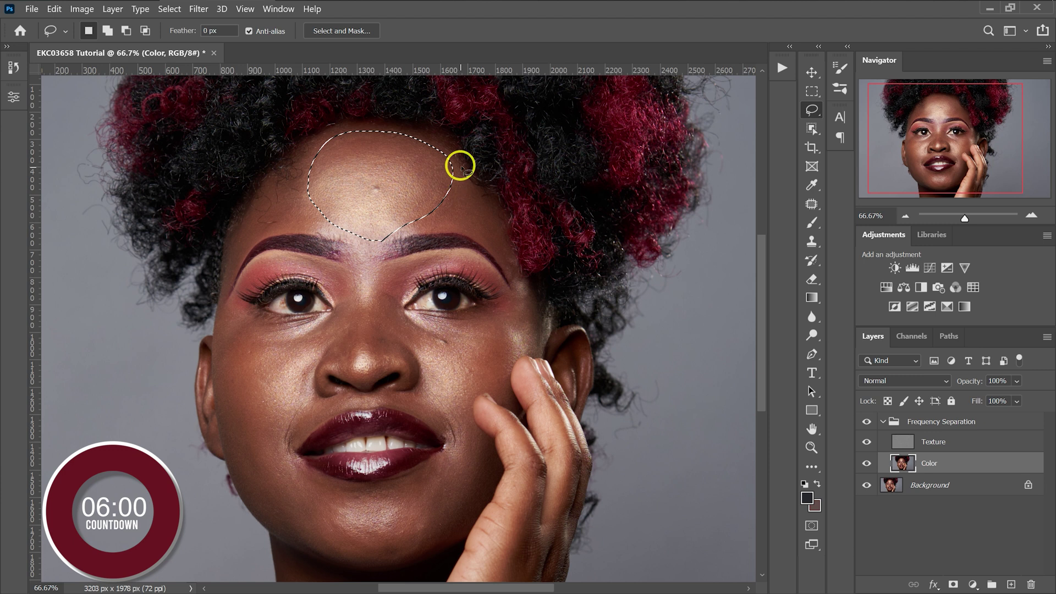
pyautogui.hotkey('ctrl', 'd')
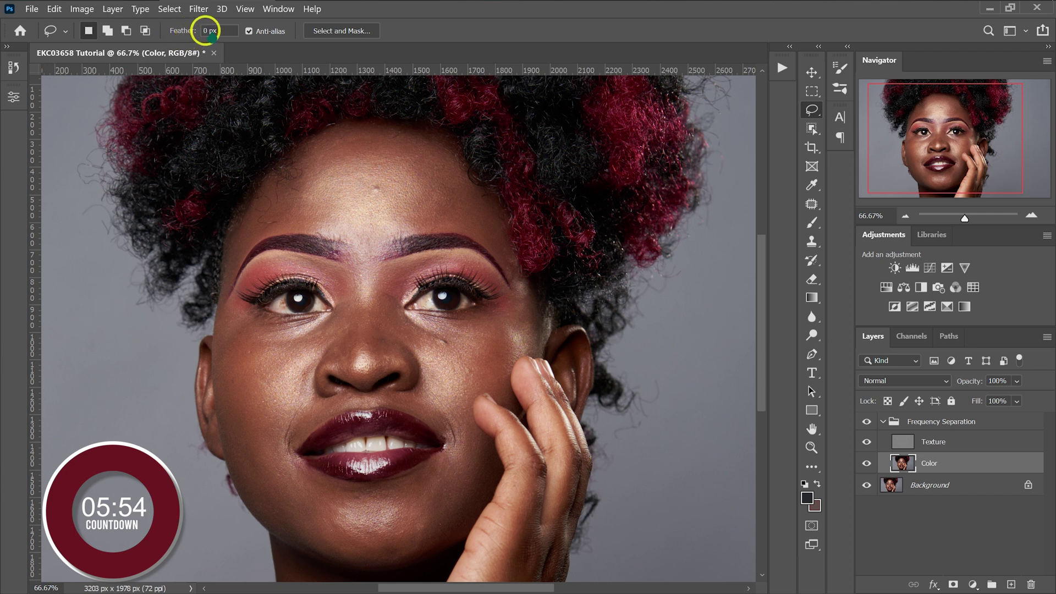
pyautogui.doubleClick(202, 31)
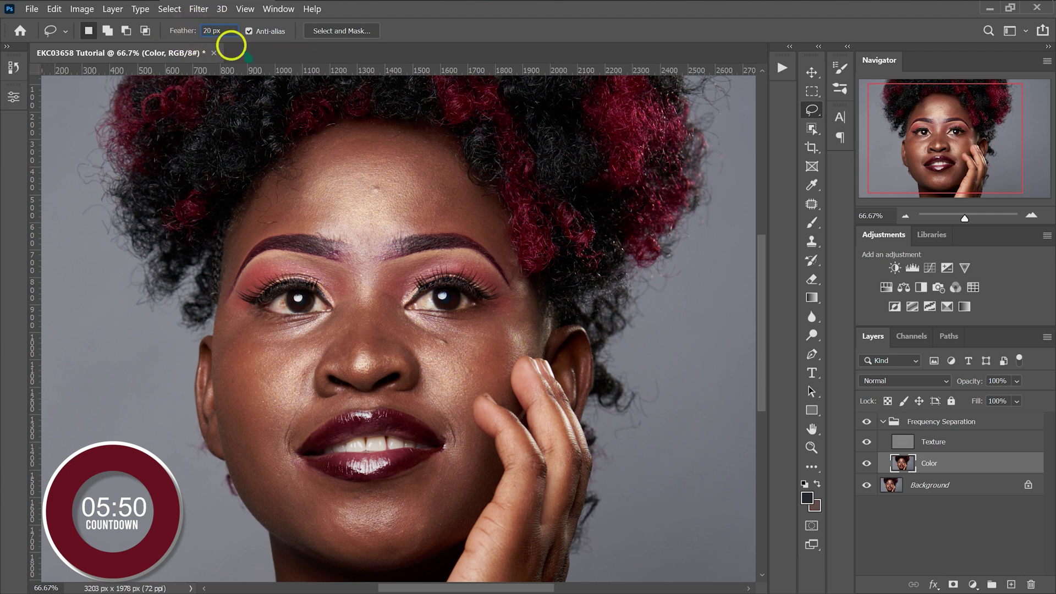
# Step: Try a feathered lasso selection around the middle of the forehead and clear it
pyautogui.click(384, 166)
pyautogui.moveTo(403, 149)
pyautogui.mouseDown()
pyautogui.moveTo(363, 138)
pyautogui.moveTo(327, 162)
pyautogui.moveTo(320, 183)
pyautogui.moveTo(336, 232)
pyautogui.moveTo(377, 241)
pyautogui.moveTo(443, 186)
pyautogui.moveTo(427, 149)
pyautogui.mouseUp()
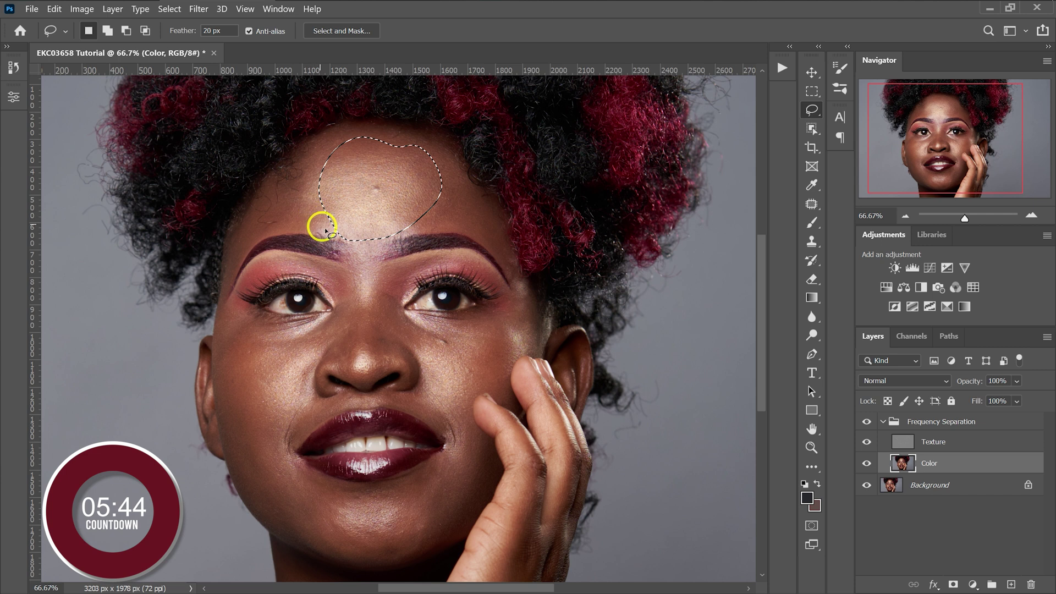
pyautogui.hotkey('ctrl', 'd')
pyautogui.moveTo(322, 324)
pyautogui.mouseDown()
pyautogui.moveTo(242, 326)
pyautogui.moveTo(220, 365)
pyautogui.moveTo(263, 518)
pyautogui.moveTo(279, 523)
pyautogui.moveTo(292, 504)
pyautogui.moveTo(322, 326)
pyautogui.mouseUp()
pyautogui.moveTo(395, 151)
pyautogui.mouseDown()
pyautogui.moveTo(290, 235)
pyautogui.moveTo(451, 285)
pyautogui.moveTo(455, 276)
pyautogui.mouseUp()
pyautogui.moveTo(511, 305)
pyautogui.mouseDown()
pyautogui.moveTo(491, 420)
pyautogui.moveTo(509, 306)
pyautogui.mouseUp()
pyautogui.moveTo(431, 165)
pyautogui.mouseDown()
pyautogui.moveTo(389, 141)
pyautogui.moveTo(341, 216)
pyautogui.moveTo(436, 176)
pyautogui.mouseUp()
pyautogui.click(373, 254)
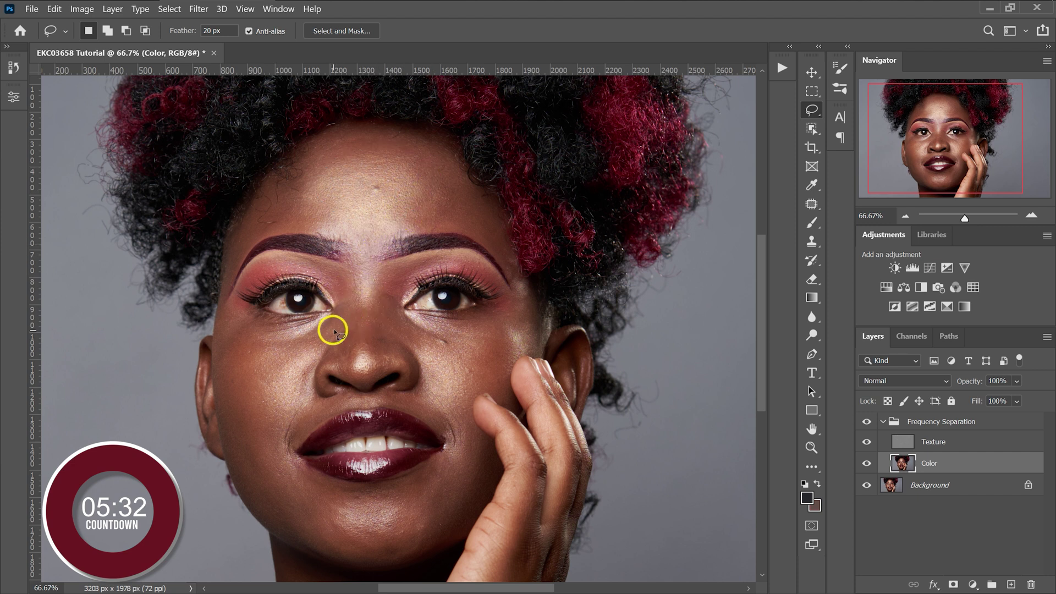
# Step: Outline the cheek away from the hand with the Lasso, from below the eye down to the jaw
pyautogui.moveTo(326, 321); pyautogui.dragTo(264, 320)
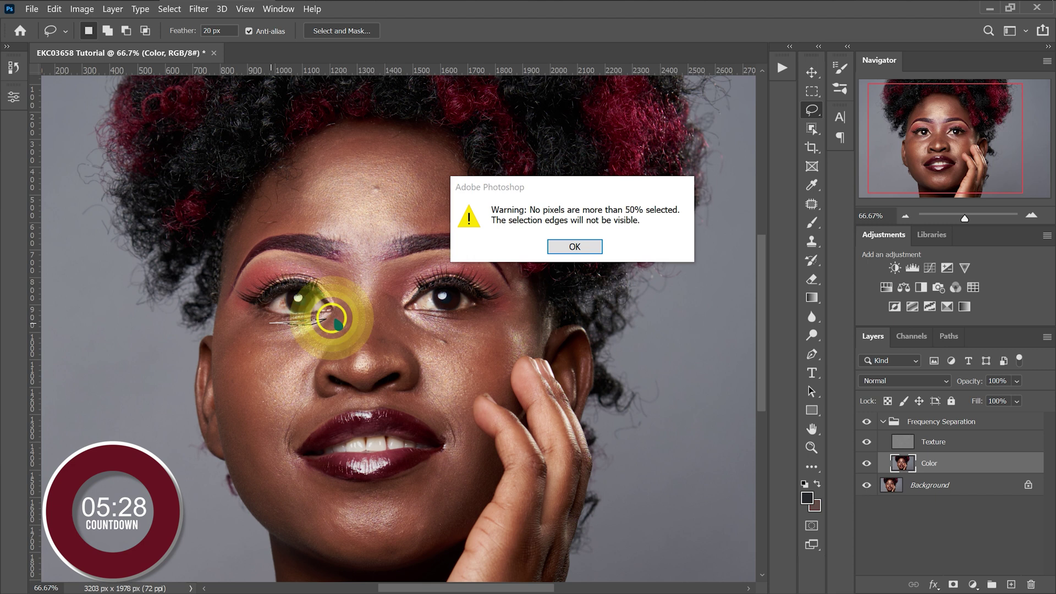
pyautogui.press('Return')
pyautogui.moveTo(320, 319)
pyautogui.mouseDown()
pyautogui.moveTo(234, 322)
pyautogui.moveTo(219, 344)
pyautogui.moveTo(237, 484)
pyautogui.moveTo(254, 513)
pyautogui.moveTo(286, 527)
pyautogui.moveTo(306, 514)
pyautogui.moveTo(300, 491)
pyautogui.mouseUp()
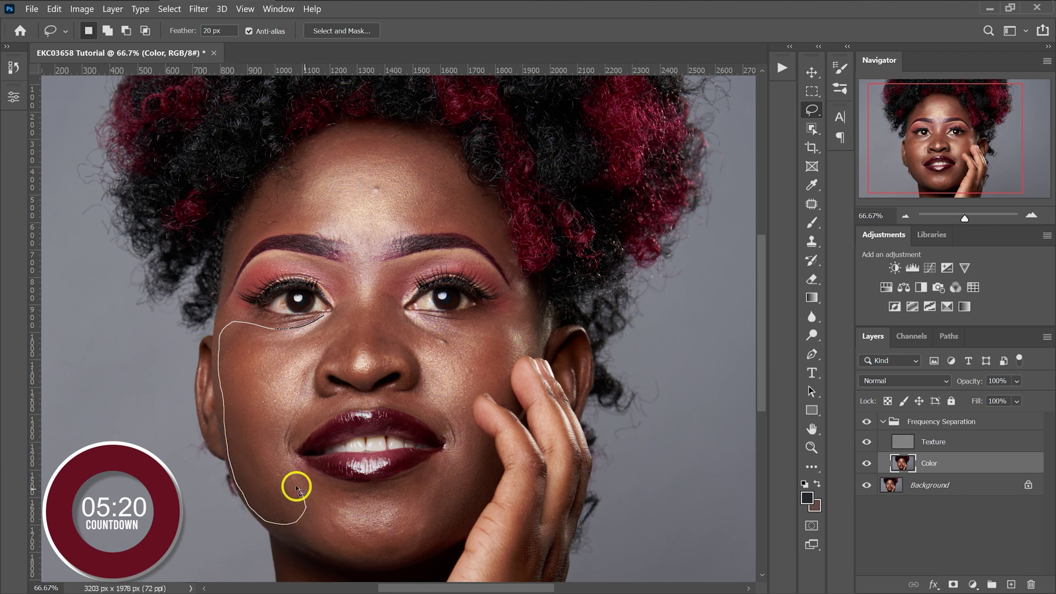
pyautogui.moveTo(282, 445)
pyautogui.mouseDown()
pyautogui.moveTo(288, 413)
pyautogui.moveTo(339, 333)
pyautogui.moveTo(334, 314)
pyautogui.moveTo(323, 318)
pyautogui.mouseUp()
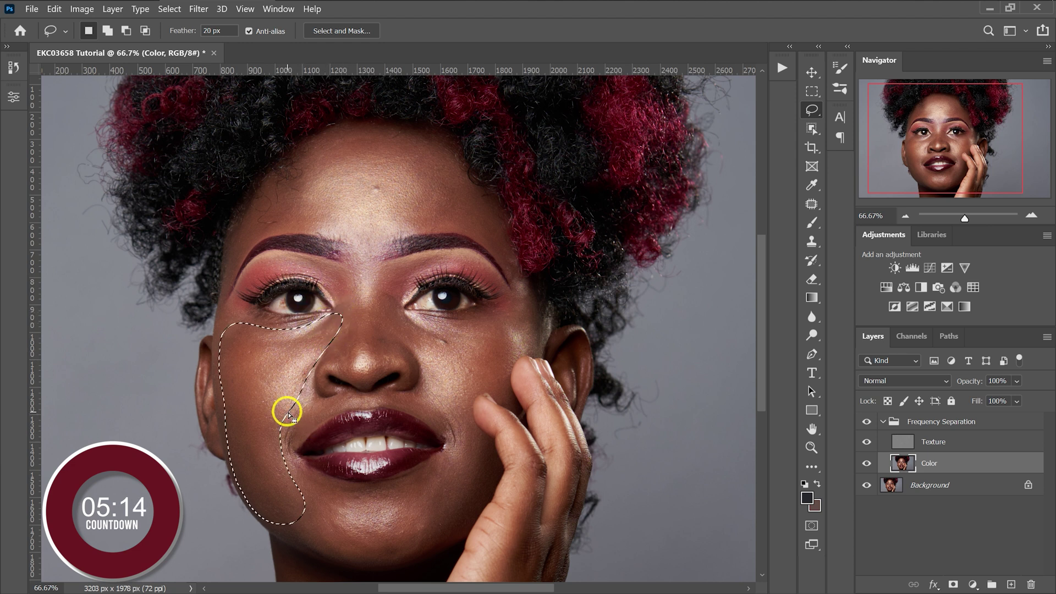
pyautogui.click(199, 8)
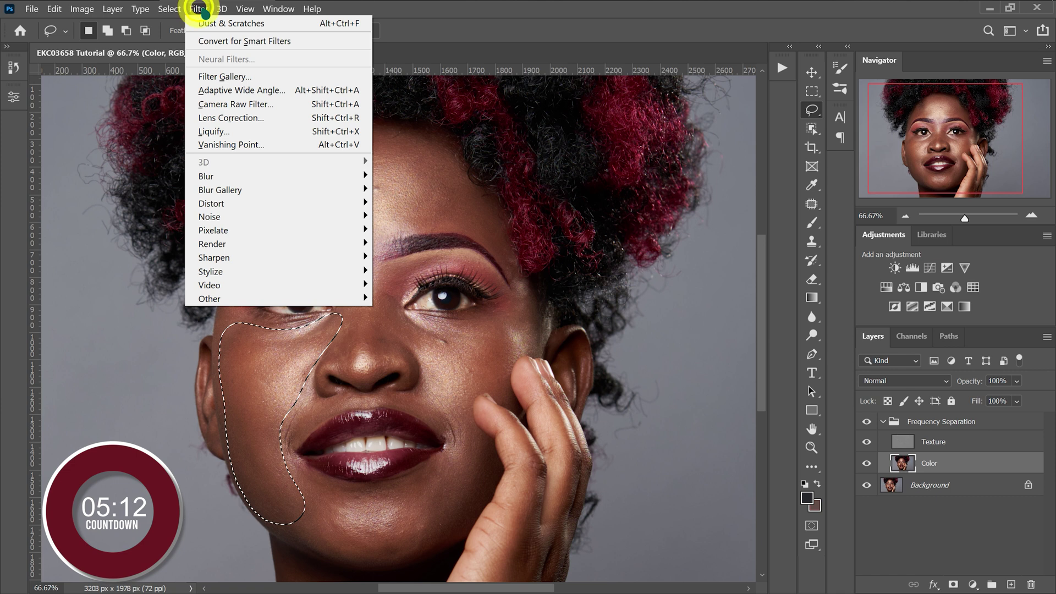
pyautogui.click(242, 175)
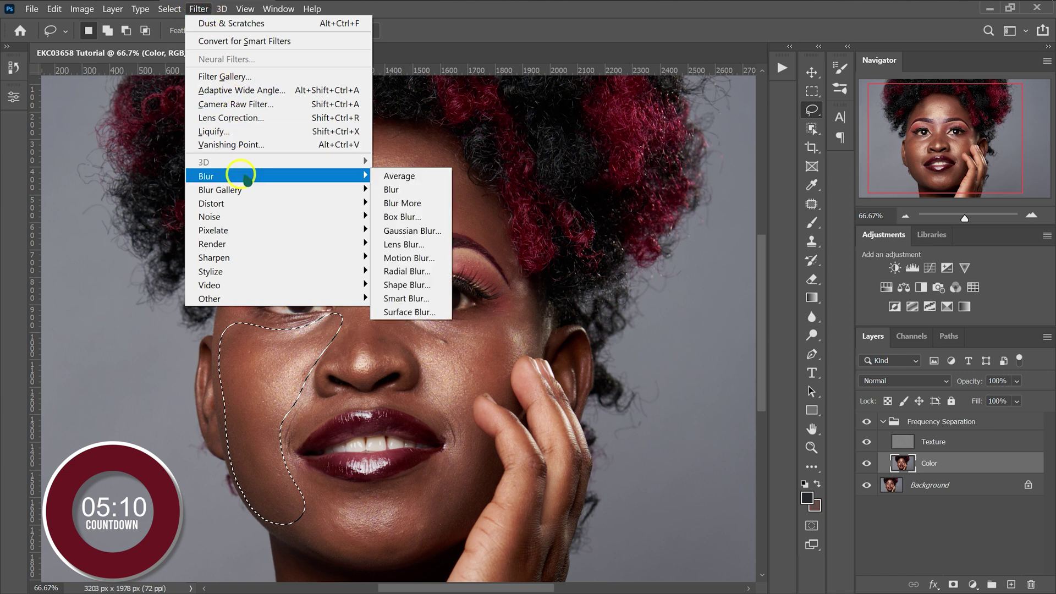
pyautogui.click(425, 233)
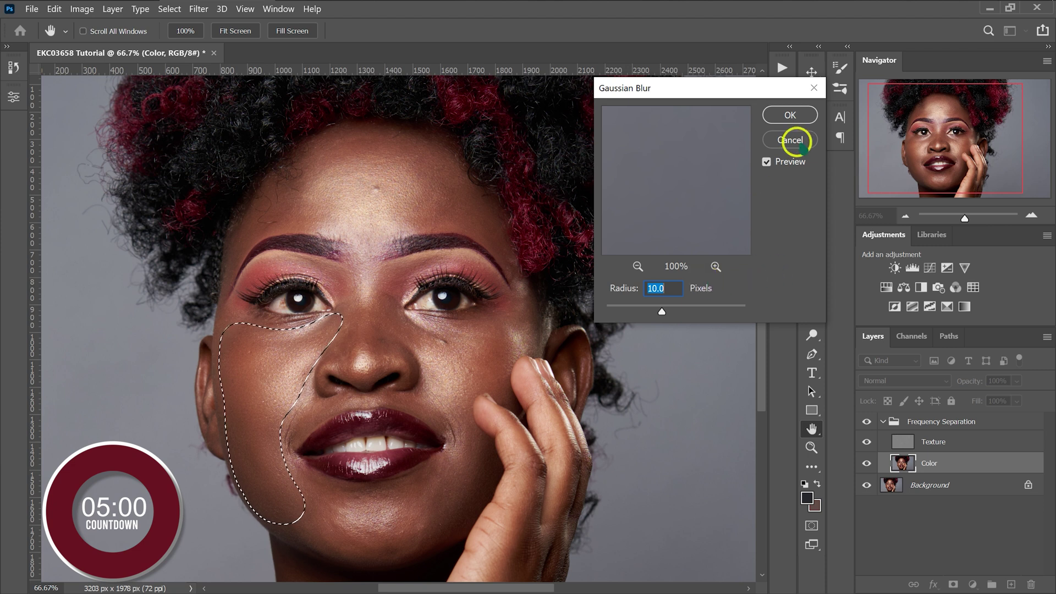
pyautogui.click(792, 142)
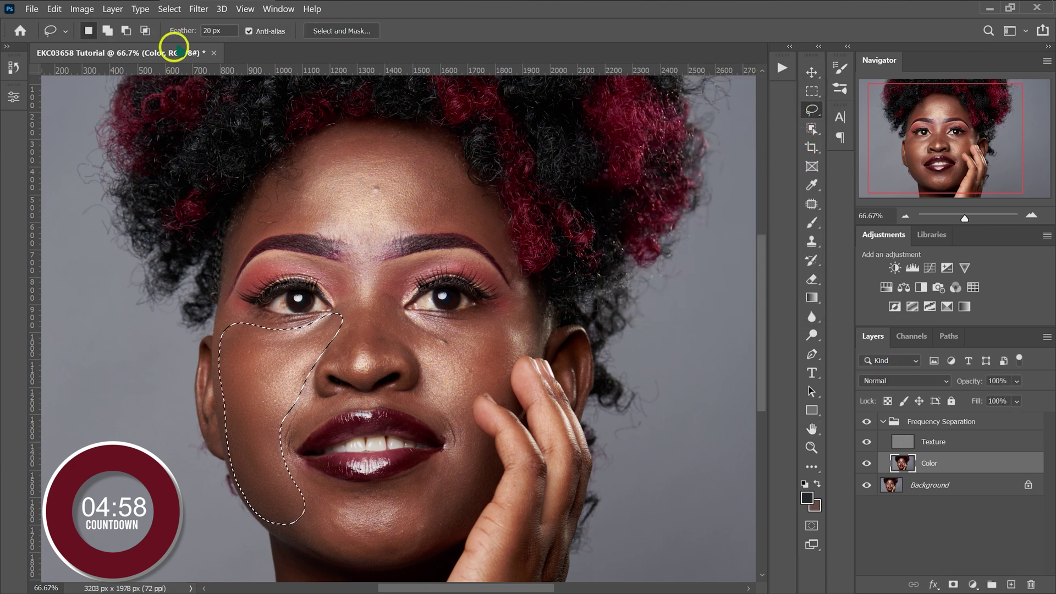
# Step: Apply Dust & Scratches to the selected cheek with a radius of 10 pixels and a threshold of 0 levels
pyautogui.click(199, 9)
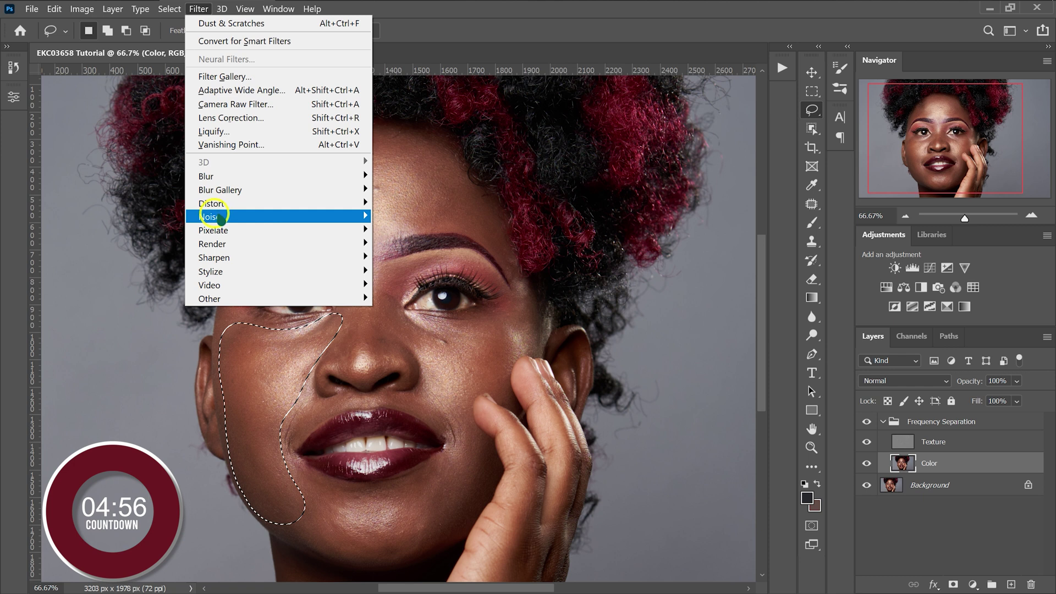
pyautogui.moveTo(212, 217)
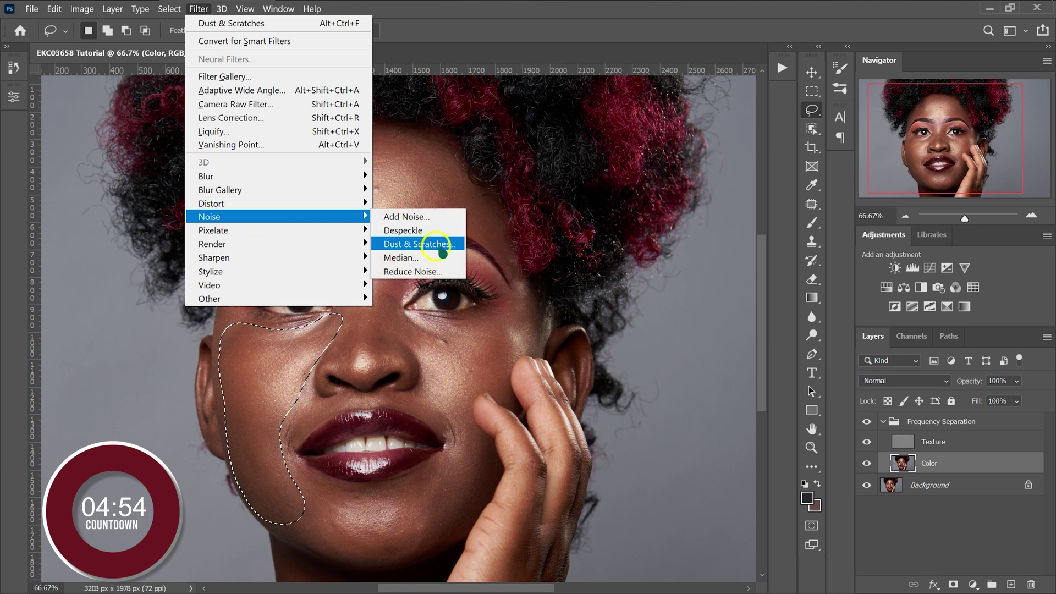
pyautogui.click(420, 246)
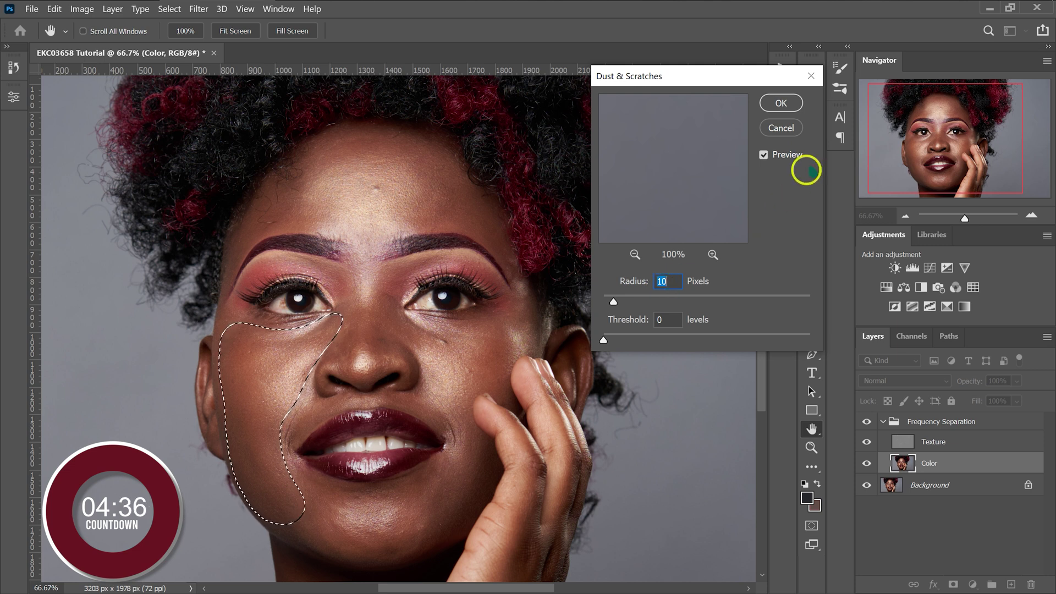
pyautogui.click(781, 102)
# Step: Apply a Gaussian Blur with a radius of 30 pixels to the selected cheek
pyautogui.click(203, 11)
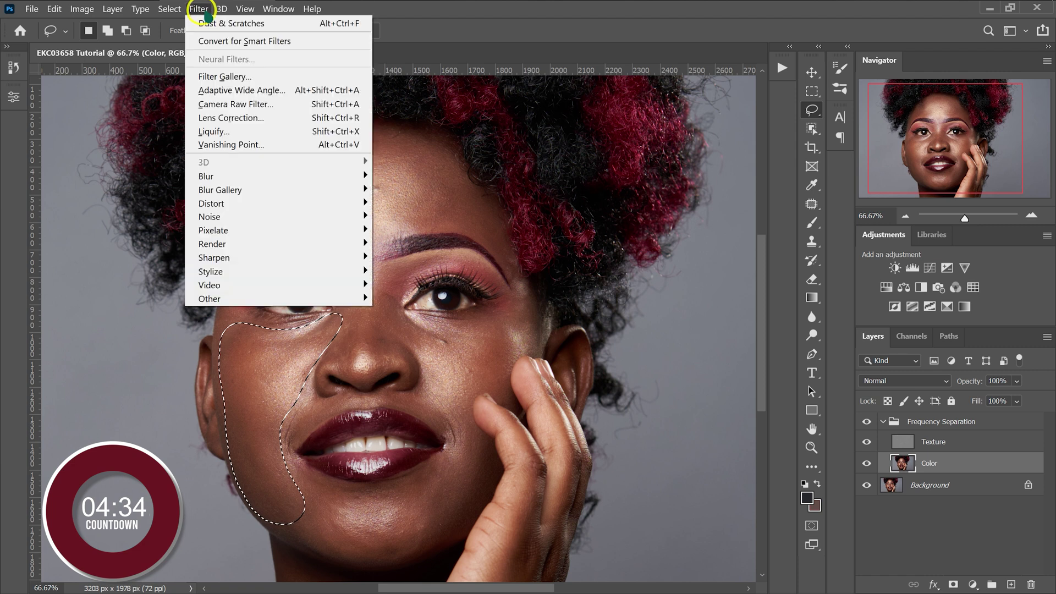
pyautogui.moveTo(227, 178)
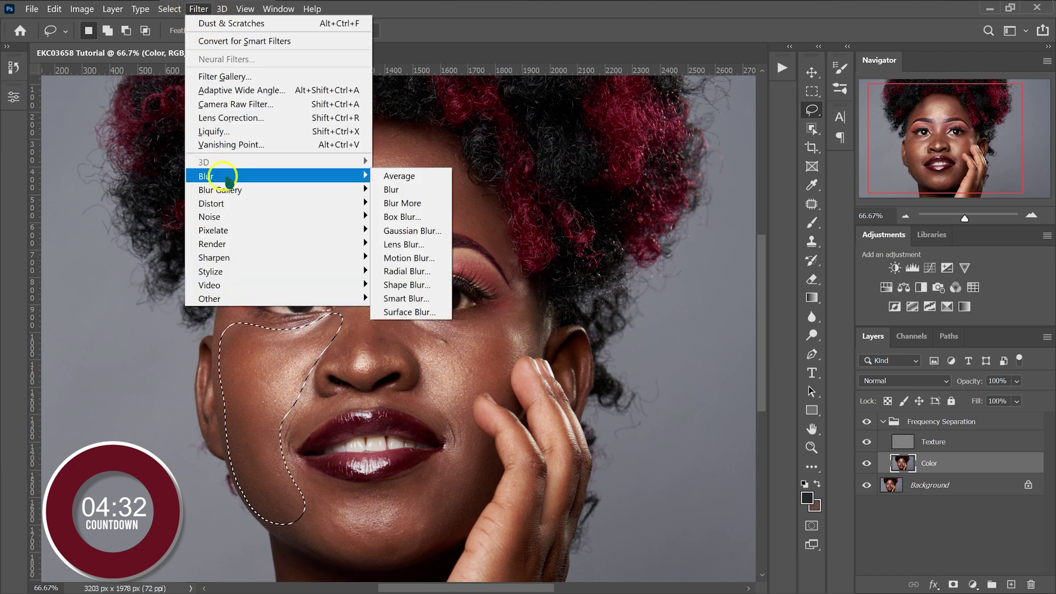
pyautogui.click(397, 231)
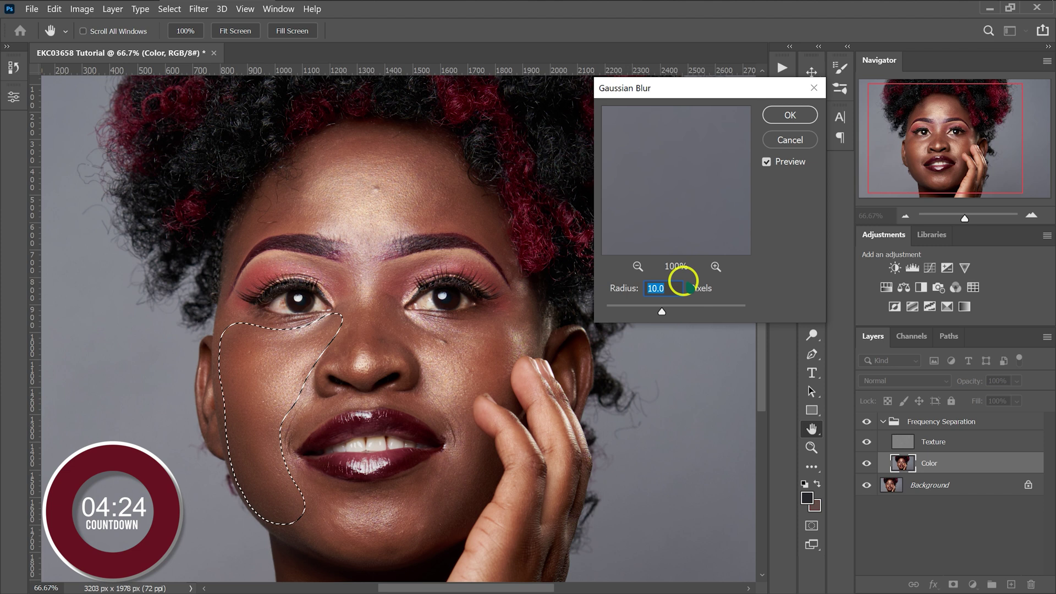
pyautogui.write('30')
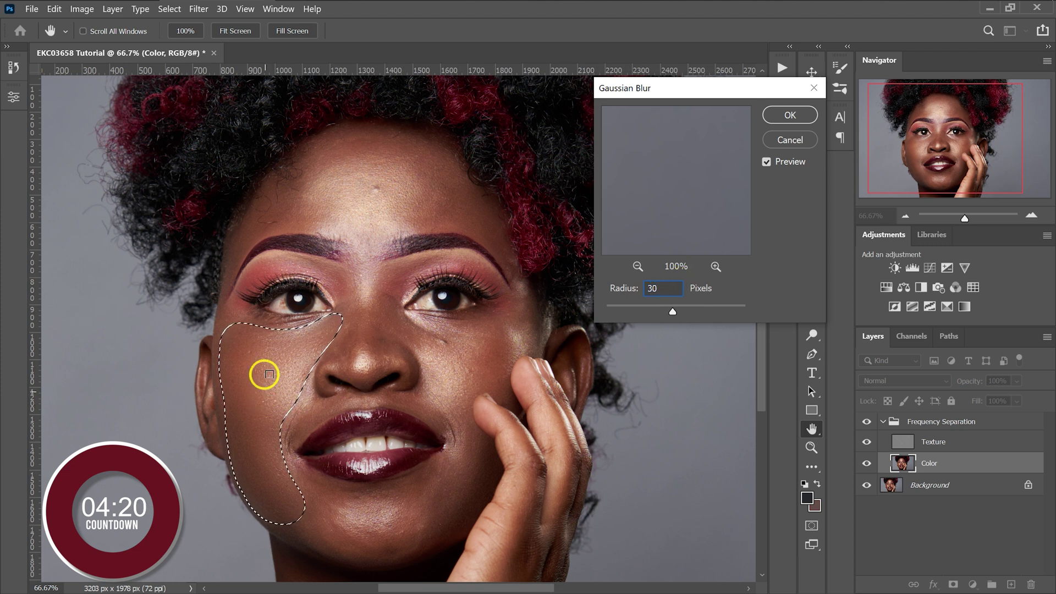
pyautogui.click(792, 117)
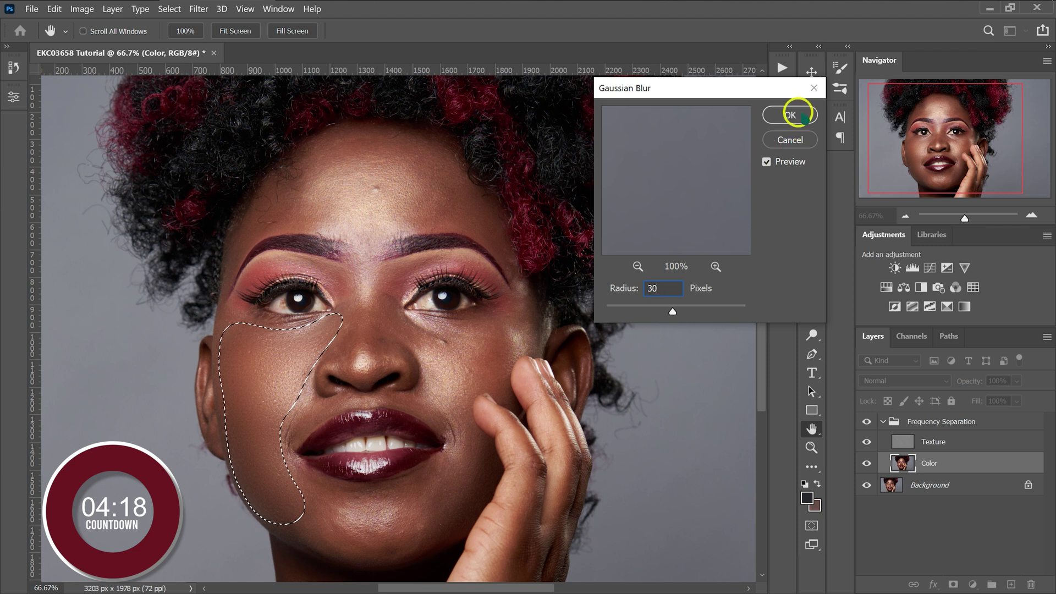
# Step: Outline the forehead above the eyebrows with the Lasso and apply a Gaussian Blur with a radius of 30 pixels
pyautogui.moveTo(443, 154)
pyautogui.mouseDown()
pyautogui.moveTo(386, 133)
pyautogui.moveTo(328, 140)
pyautogui.moveTo(283, 210)
pyautogui.moveTo(363, 247)
pyautogui.moveTo(441, 224)
pyautogui.moveTo(495, 227)
pyautogui.moveTo(445, 168)
pyautogui.mouseUp()
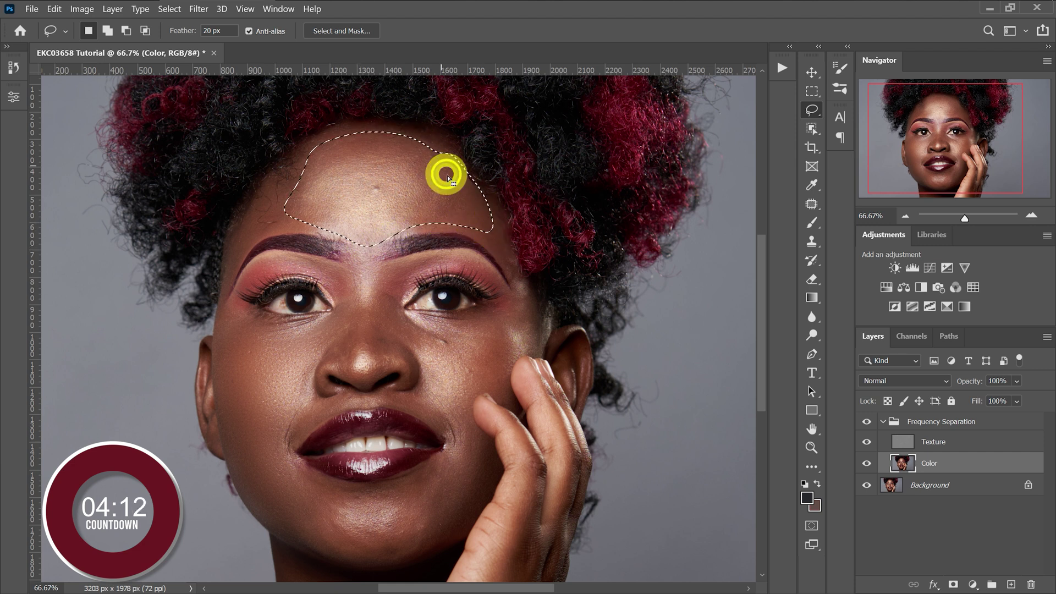
pyautogui.click(198, 9)
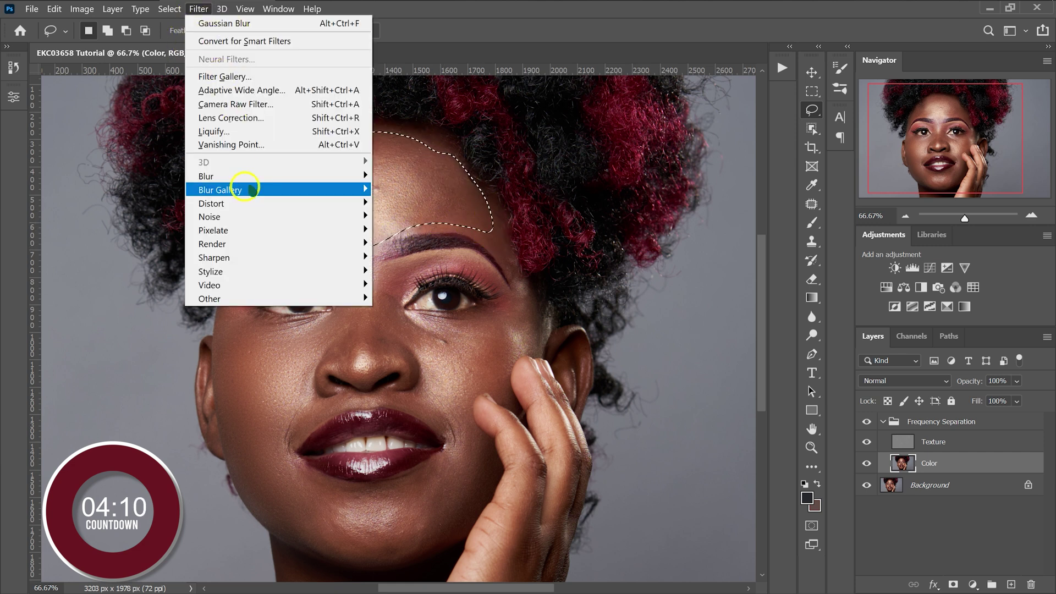
pyautogui.moveTo(248, 175)
pyautogui.click(418, 231)
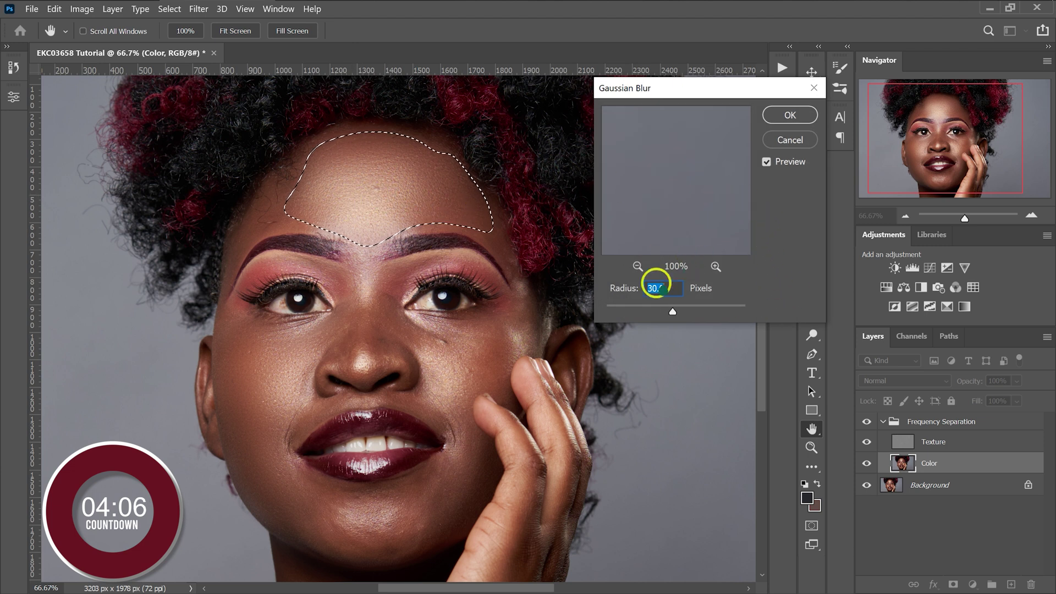
pyautogui.click(794, 114)
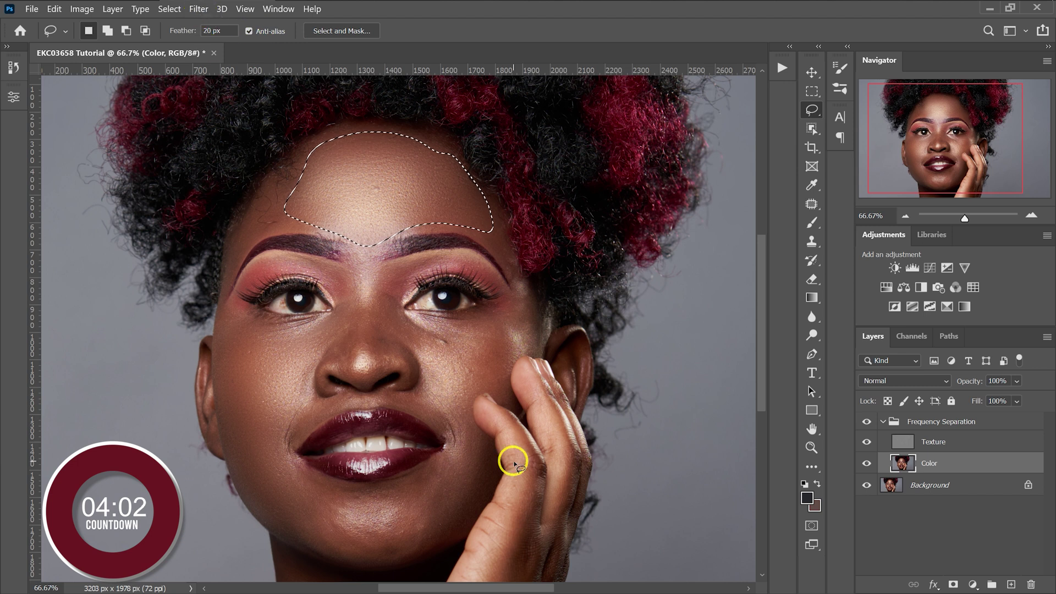
# Step: Outline the cheek beside the hand, below the eye, with the Lasso and apply a Gaussian Blur with a radius of 30 pixels
pyautogui.moveTo(506, 309)
pyautogui.mouseDown()
pyautogui.moveTo(405, 327)
pyautogui.moveTo(454, 407)
pyautogui.moveTo(485, 386)
pyautogui.moveTo(508, 395)
pyautogui.moveTo(510, 357)
pyautogui.moveTo(533, 334)
pyautogui.moveTo(512, 303)
pyautogui.mouseUp()
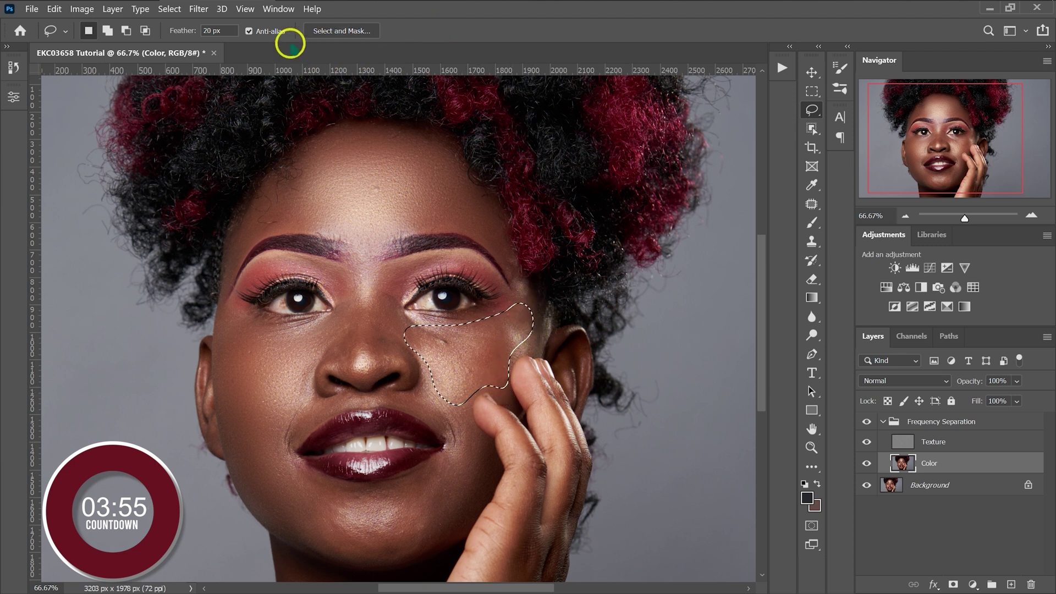
pyautogui.click(198, 9)
pyautogui.moveTo(212, 175)
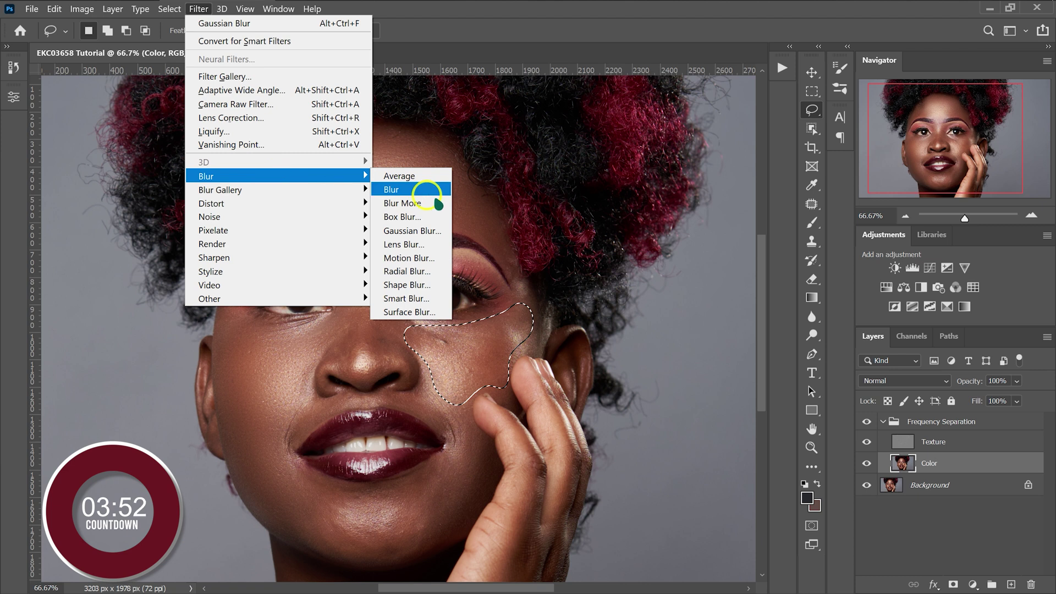
pyautogui.click(429, 230)
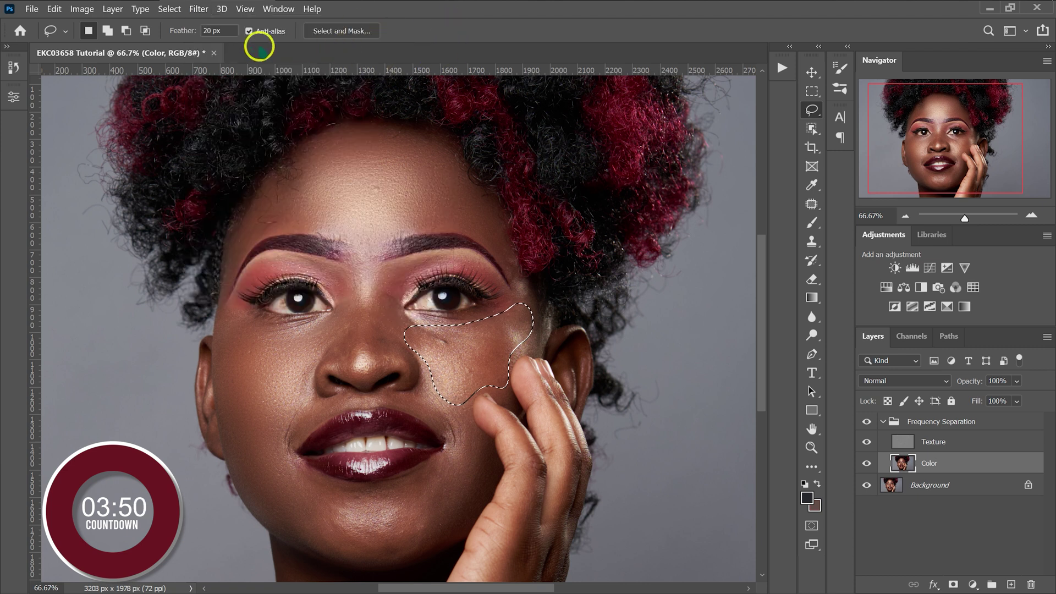
pyautogui.click(198, 9)
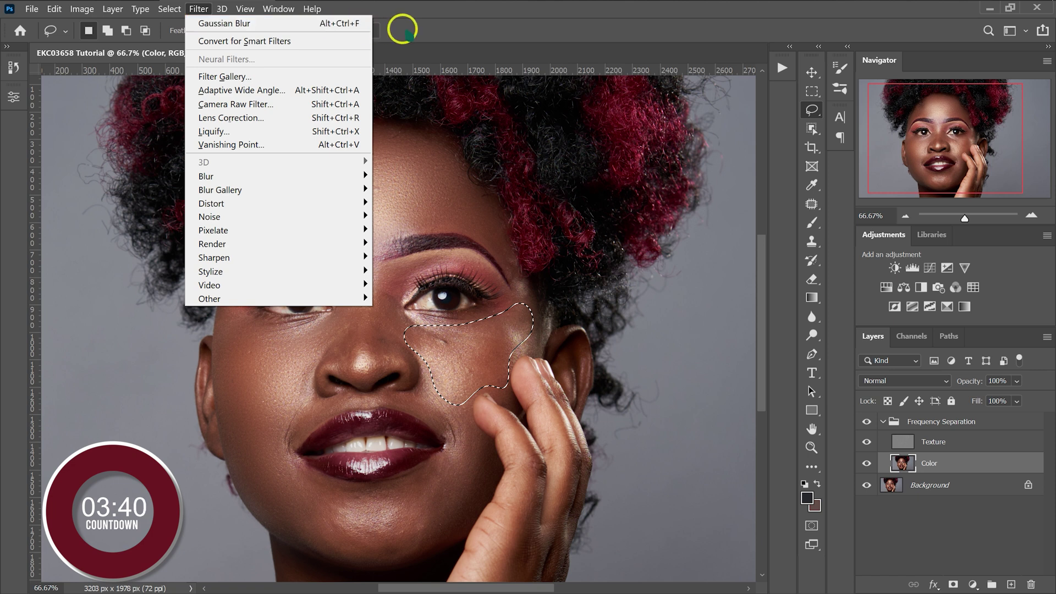
pyautogui.click(406, 55)
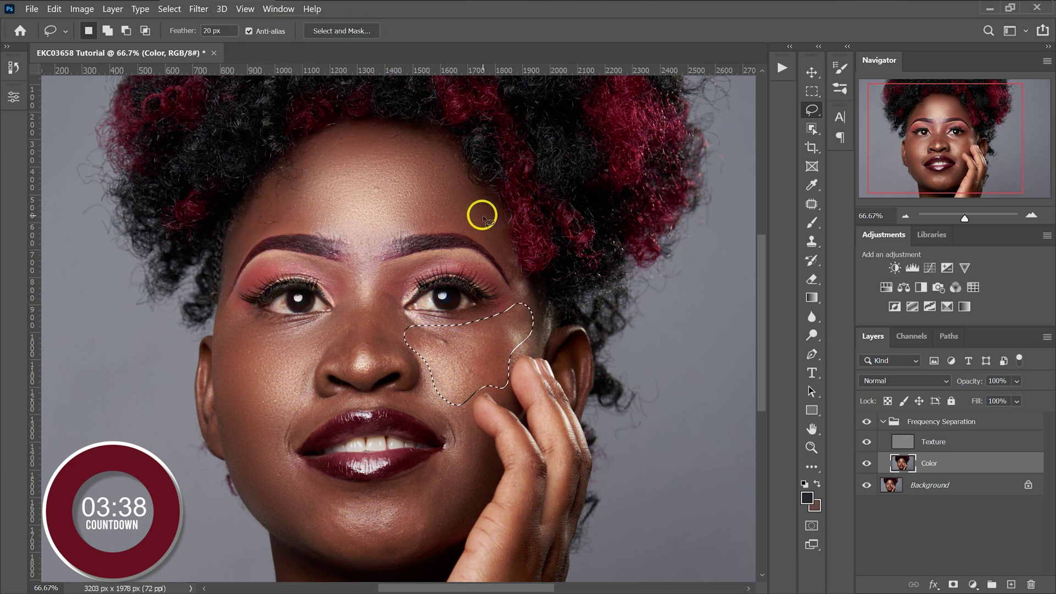
# Step: Outline the chin area below the lips and the bridge of the nose in turn with the Lasso
pyautogui.moveTo(440, 467)
pyautogui.mouseDown()
pyautogui.moveTo(380, 495)
pyautogui.moveTo(411, 552)
pyautogui.moveTo(453, 459)
pyautogui.moveTo(431, 479)
pyautogui.mouseUp()
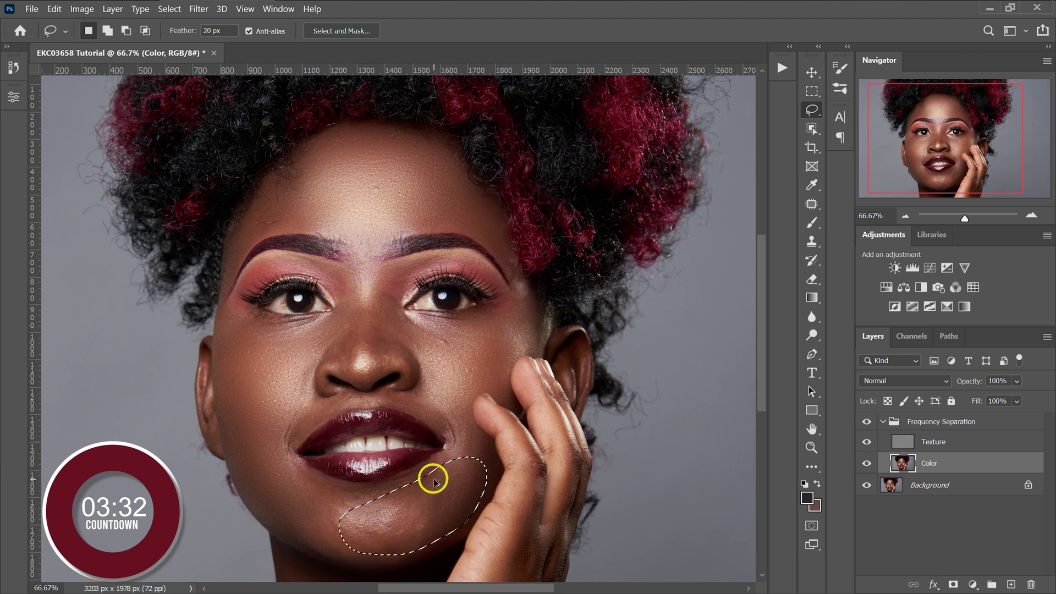
pyautogui.scroll(1, 349, 259)
pyautogui.moveTo(349, 264)
pyautogui.mouseDown()
pyautogui.moveTo(350, 363)
pyautogui.moveTo(356, 385)
pyautogui.moveTo(374, 387)
pyautogui.moveTo(386, 345)
pyautogui.moveTo(354, 249)
pyautogui.mouseUp()
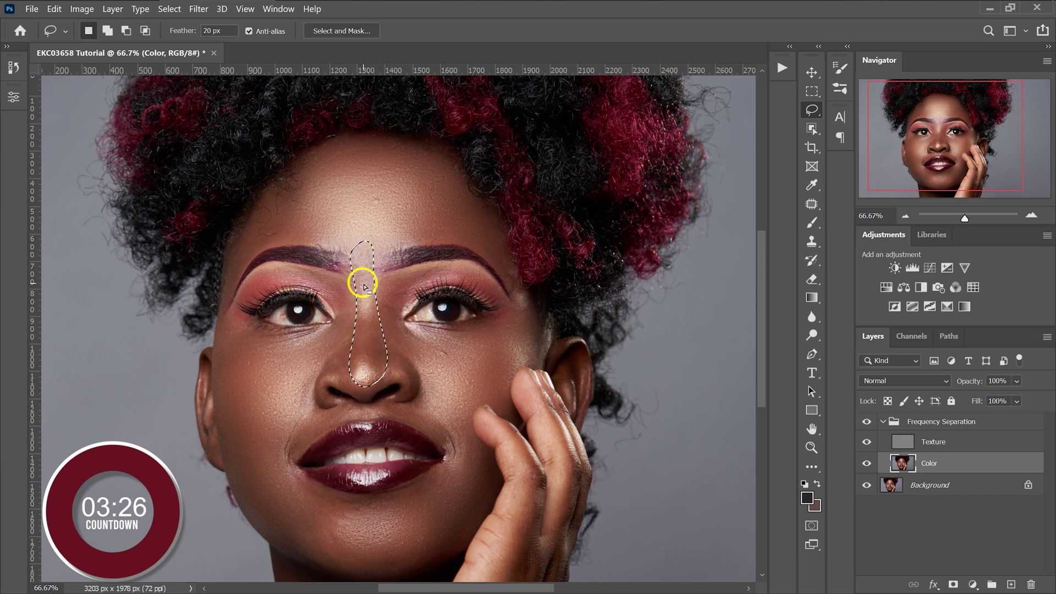
# Step: Apply a Gaussian Blur with a radius of 15 pixels to the selected bridge of the nose
pyautogui.click(199, 9)
pyautogui.moveTo(245, 176)
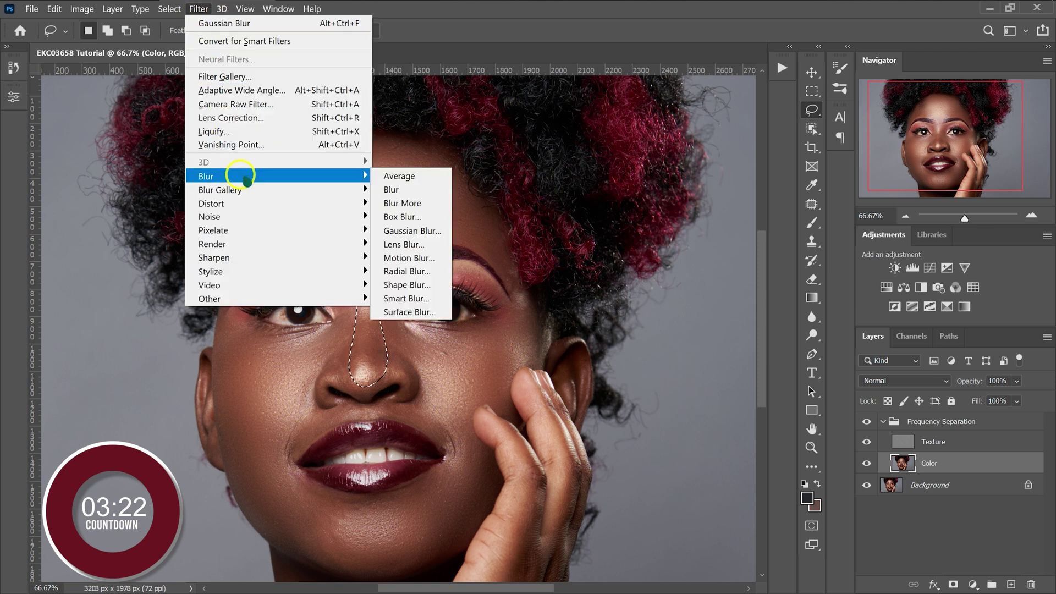
pyautogui.click(434, 230)
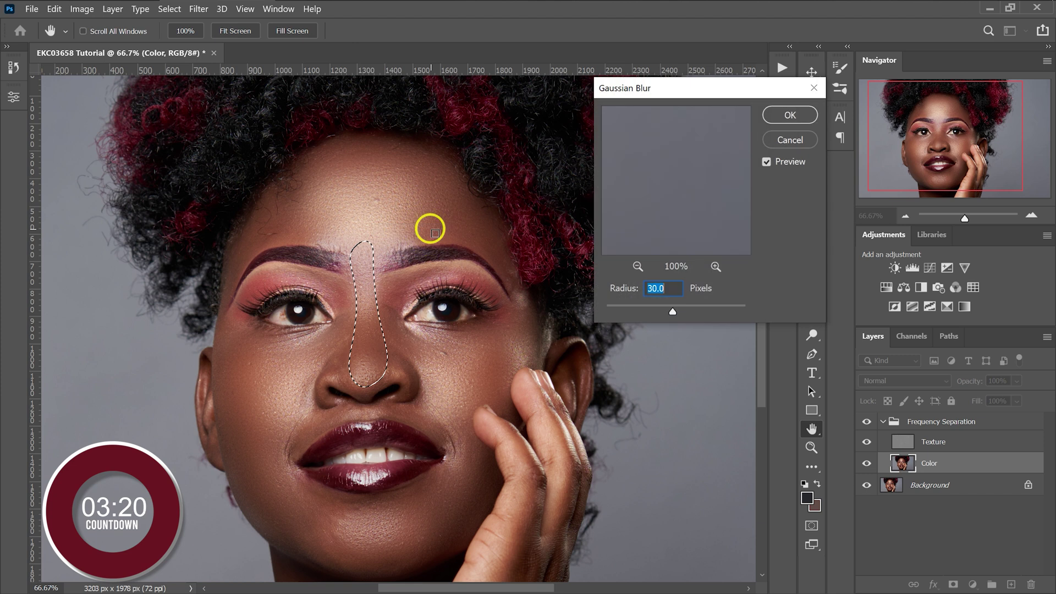
pyautogui.click(720, 171)
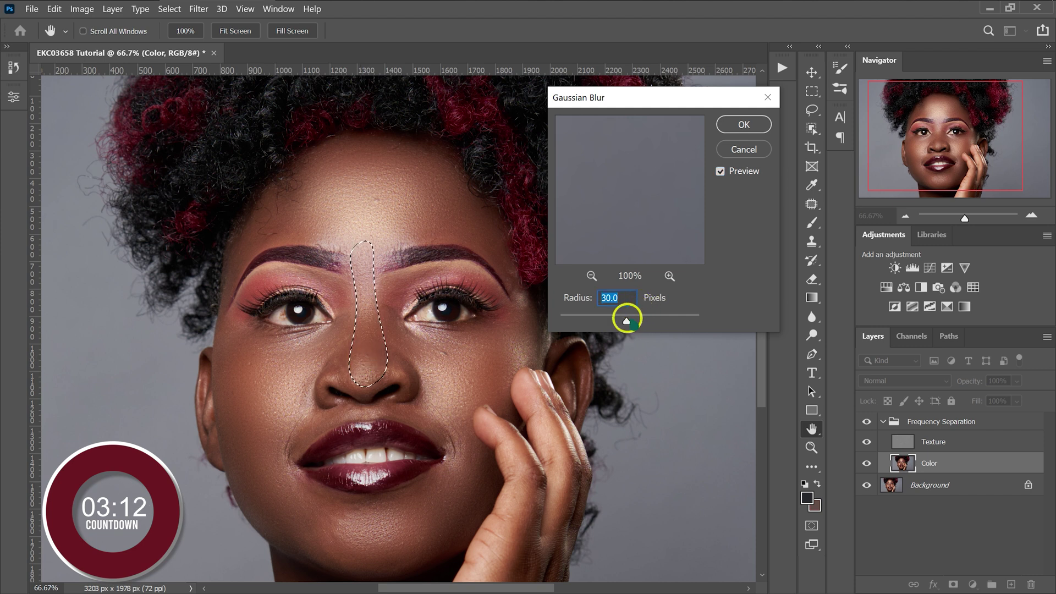
pyautogui.moveTo(619, 321)
pyautogui.mouseDown()
pyautogui.moveTo(551, 320)
pyautogui.moveTo(618, 320)
pyautogui.mouseUp()
pyautogui.click(720, 171)
pyautogui.doubleClick(619, 298)
pyautogui.write('15')
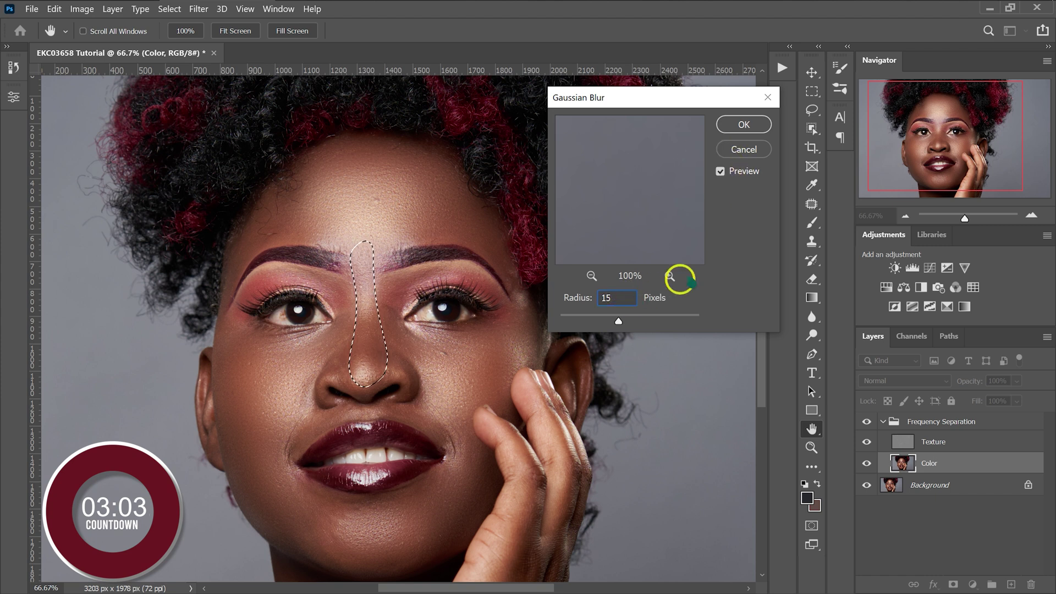
pyautogui.click(743, 125)
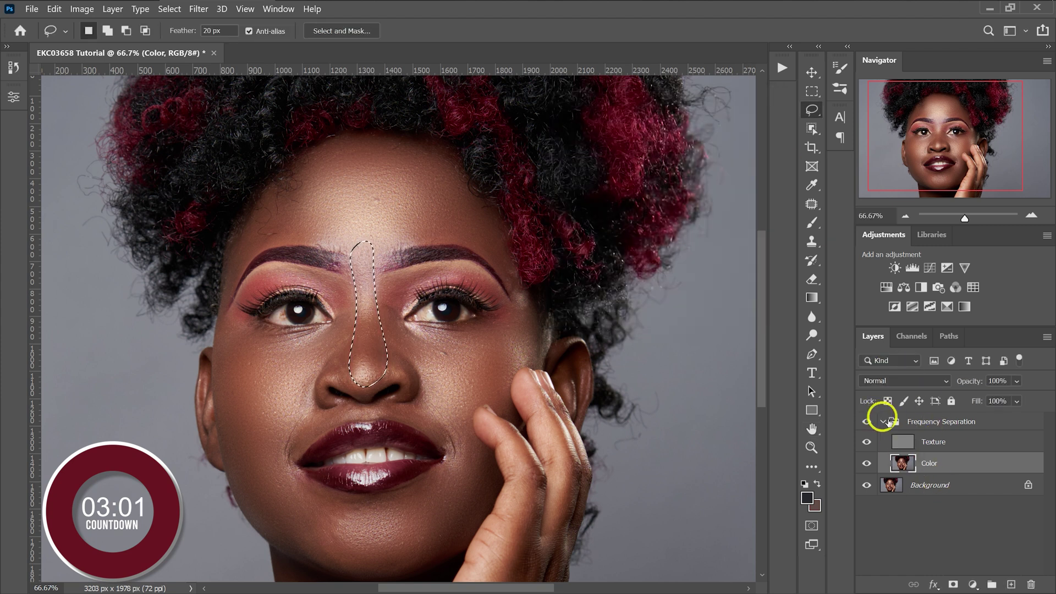
# Step: Collapse the Frequency Separation group and toggle its visibility to compare the portrait before and after retouching
pyautogui.click(882, 421)
pyautogui.click(867, 422)
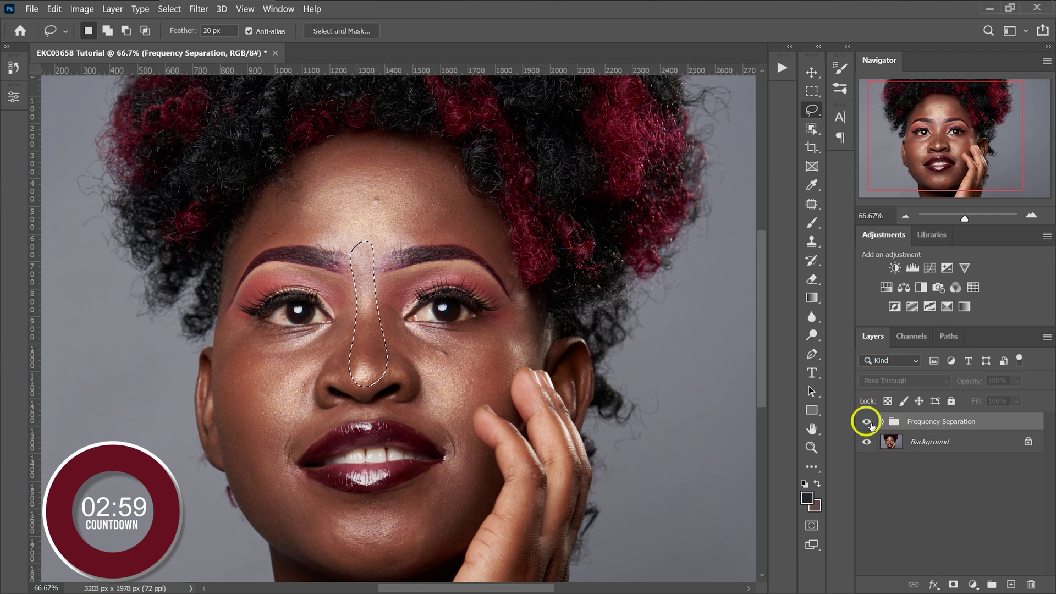
pyautogui.click(866, 422)
# Step: Clear the nose selection and make the Texture layer in the Frequency Separation group active
pyautogui.rightClick(370, 316)
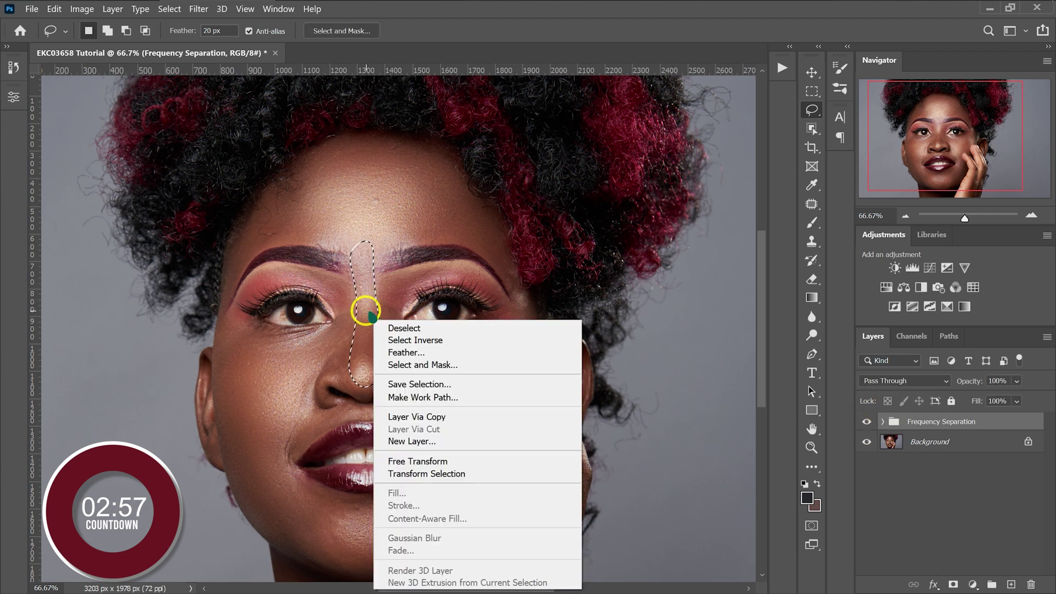
pyautogui.click(391, 328)
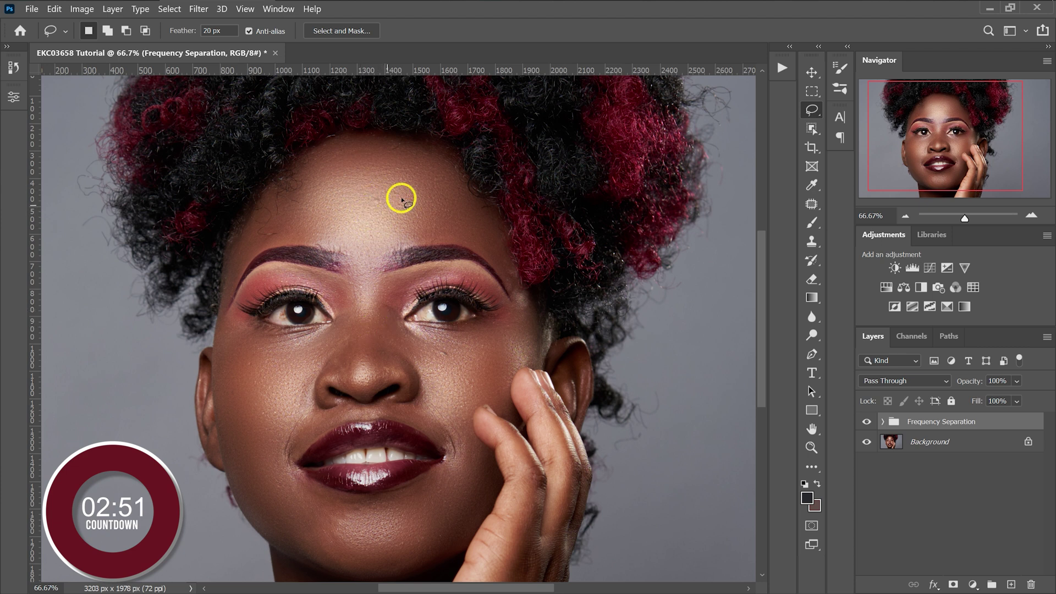
pyautogui.click(883, 421)
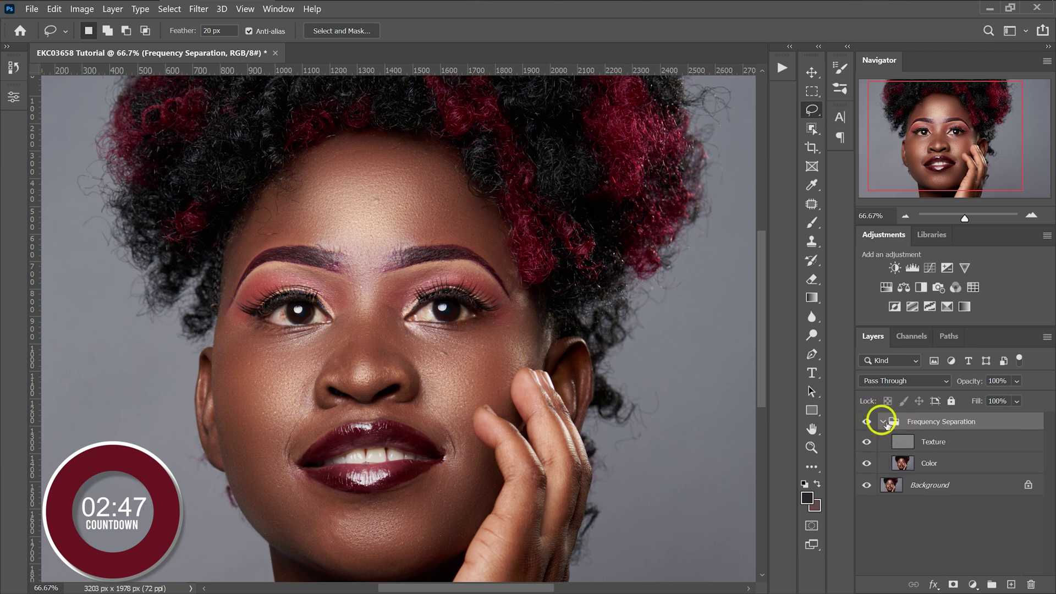
pyautogui.click(954, 445)
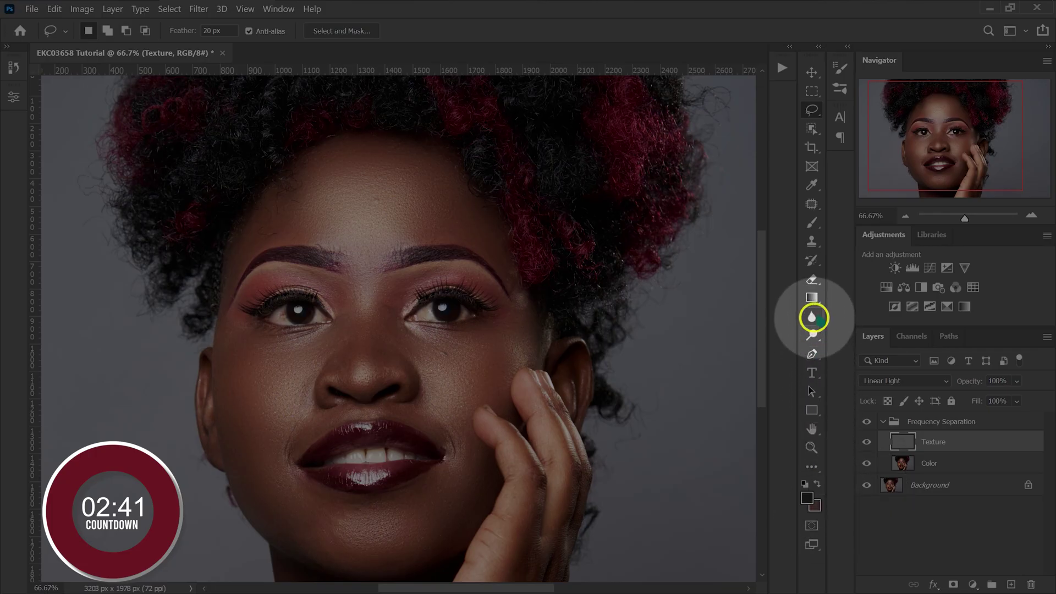
# Step: Clone clean skin texture over the blemish in the middle of the forehead with the Clone Stamp at size 80
pyautogui.click(811, 240)
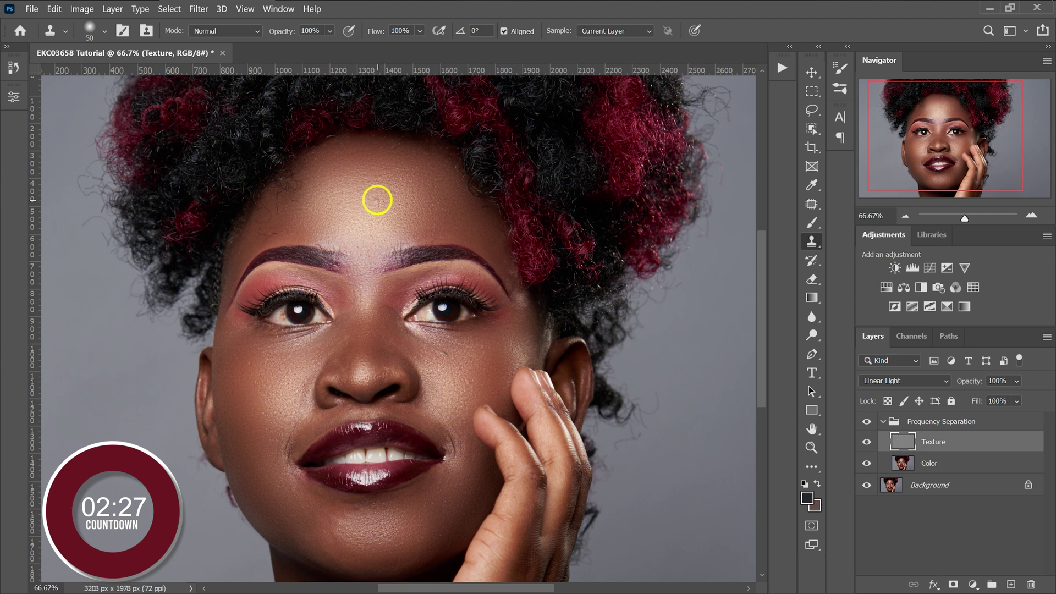
pyautogui.press(']')
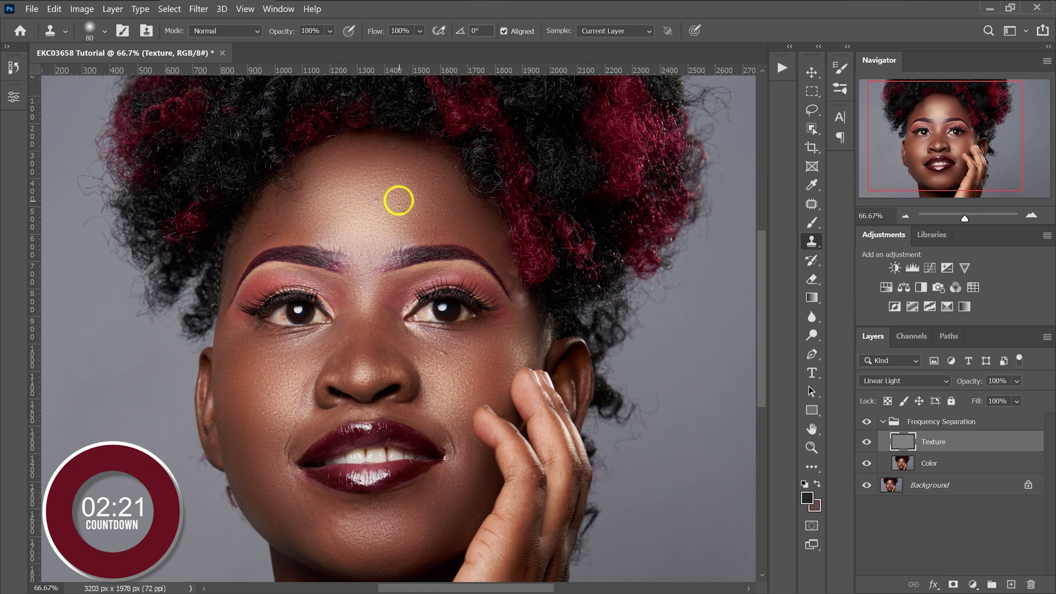
pyautogui.keyDown('alt'); pyautogui.click(400, 200); pyautogui.keyUp('alt')
pyautogui.moveTo(387, 198); pyautogui.dragTo(377, 201)
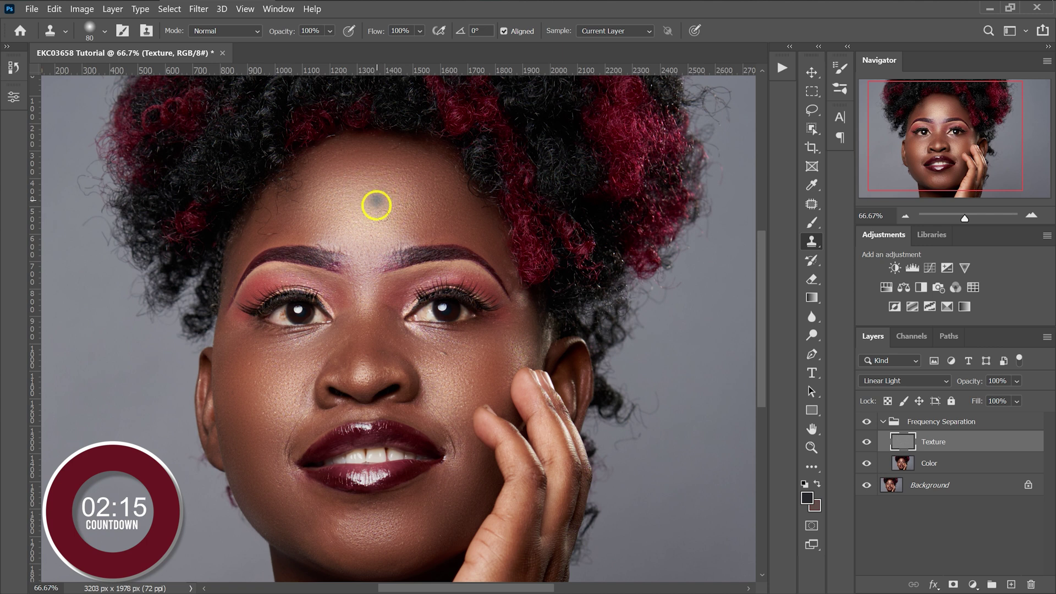
pyautogui.scroll(3, 375, 205)
pyautogui.click(589, 31)
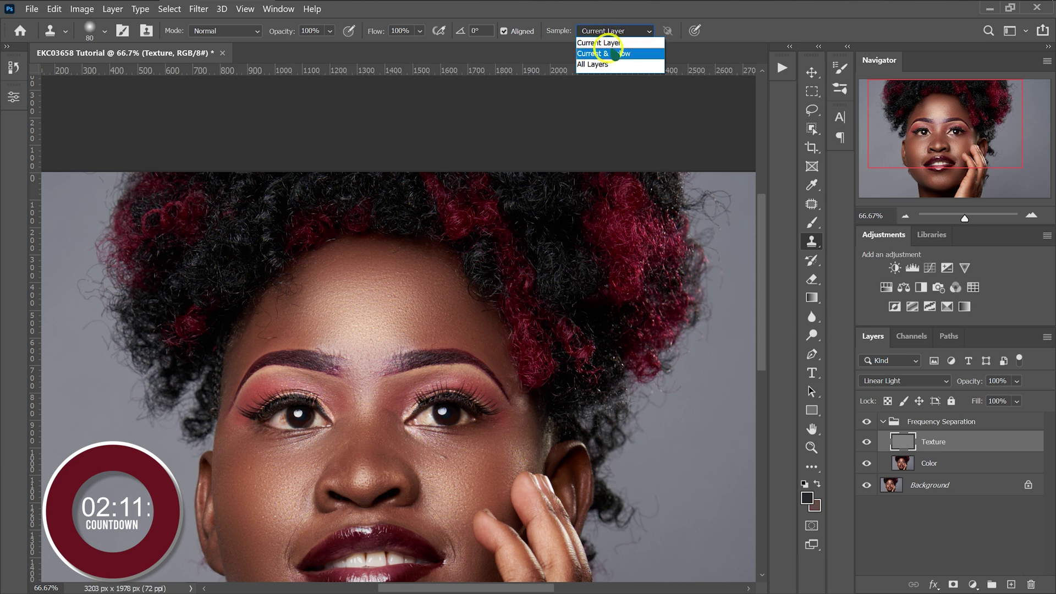
pyautogui.press('Escape')
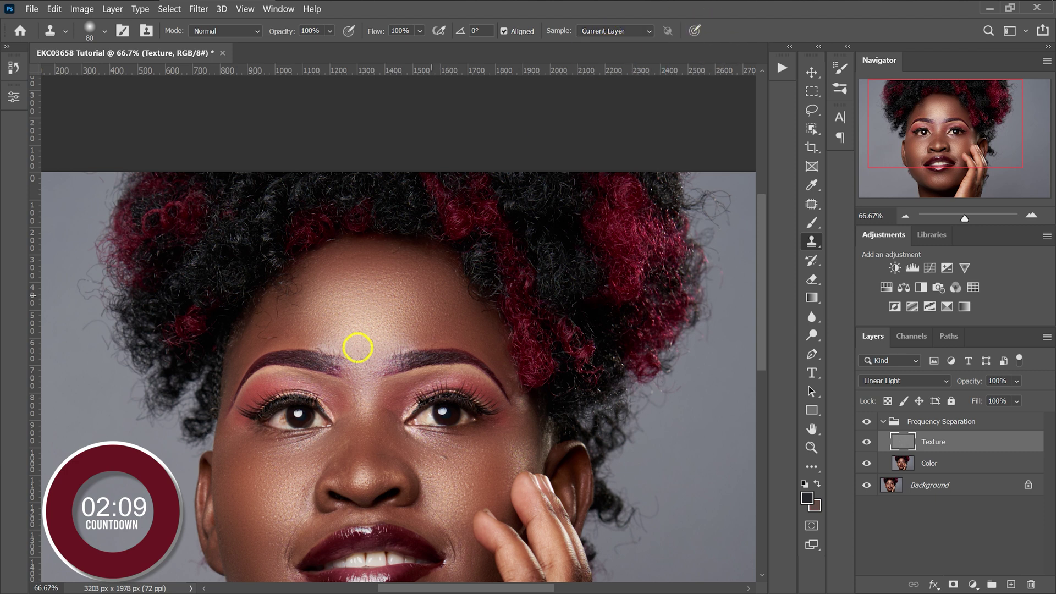
# Step: Clone clean skin texture over the marks below the eye on the hand-side cheek, reducing the Clone Stamp size to 50
pyautogui.scroll(-5, 342, 408)
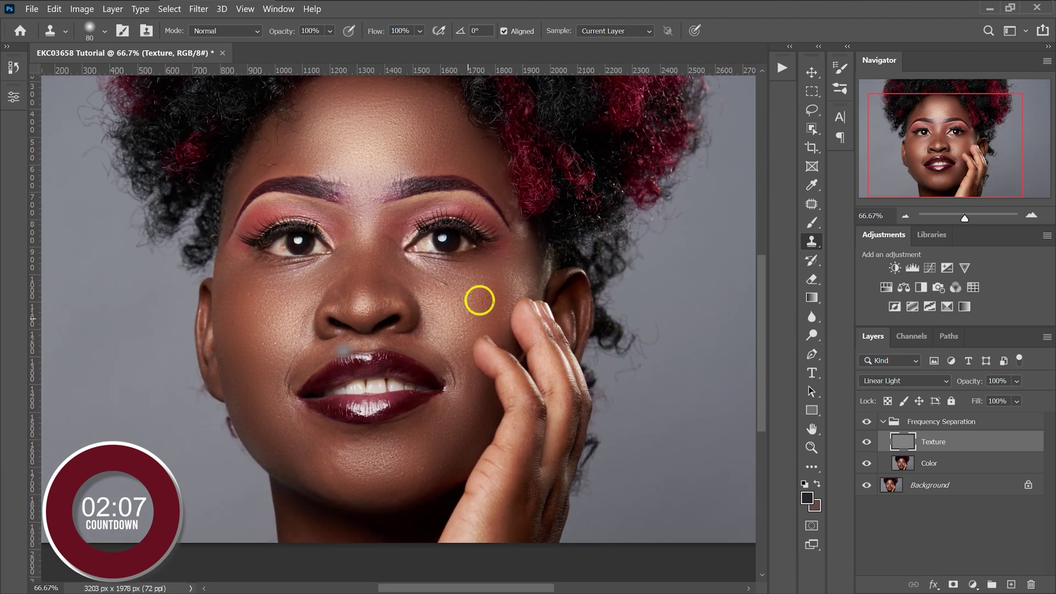
pyautogui.keyDown('alt'); pyautogui.click(446, 283); pyautogui.keyUp('alt')
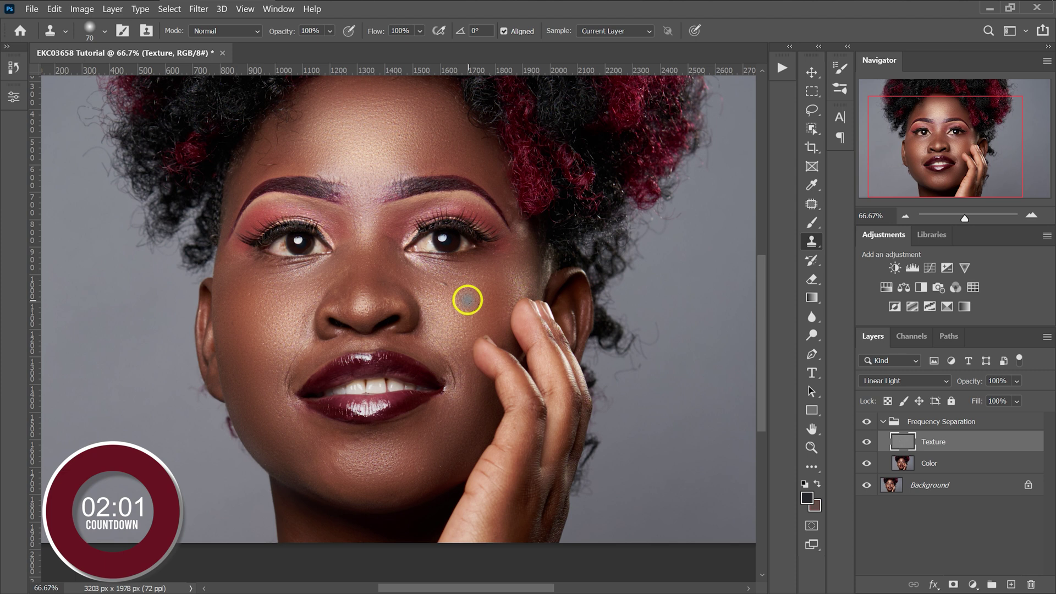
pyautogui.keyDown('alt'); pyautogui.click(438, 285); pyautogui.keyUp('alt')
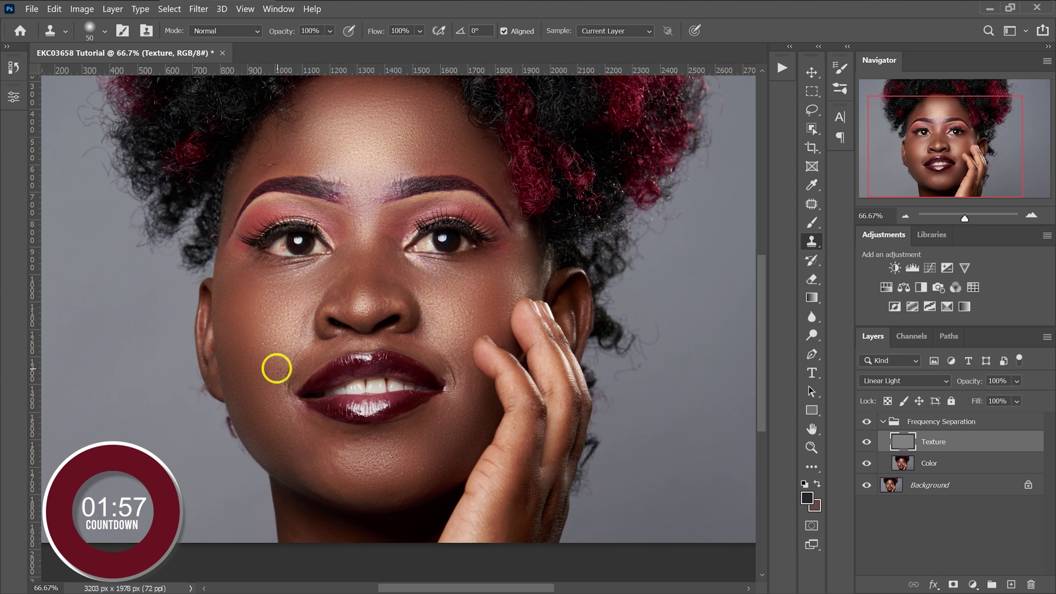
# Step: Clone clean texture on the cheek away from the hand, the chin and the hand-side corner of the mouth at size 50
pyautogui.click(267, 364)
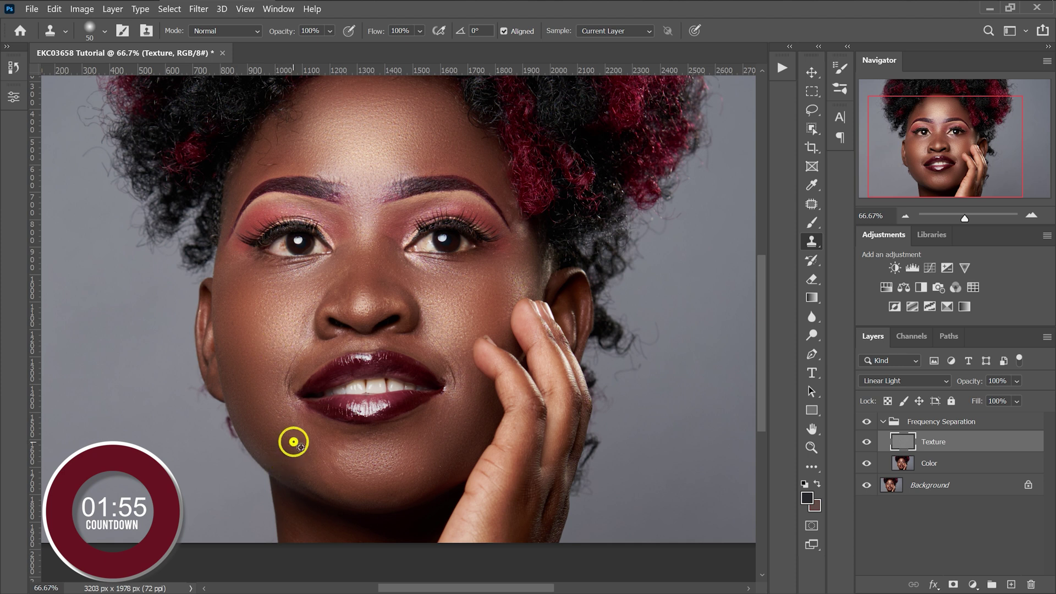
pyautogui.click(420, 463)
pyautogui.click(440, 398)
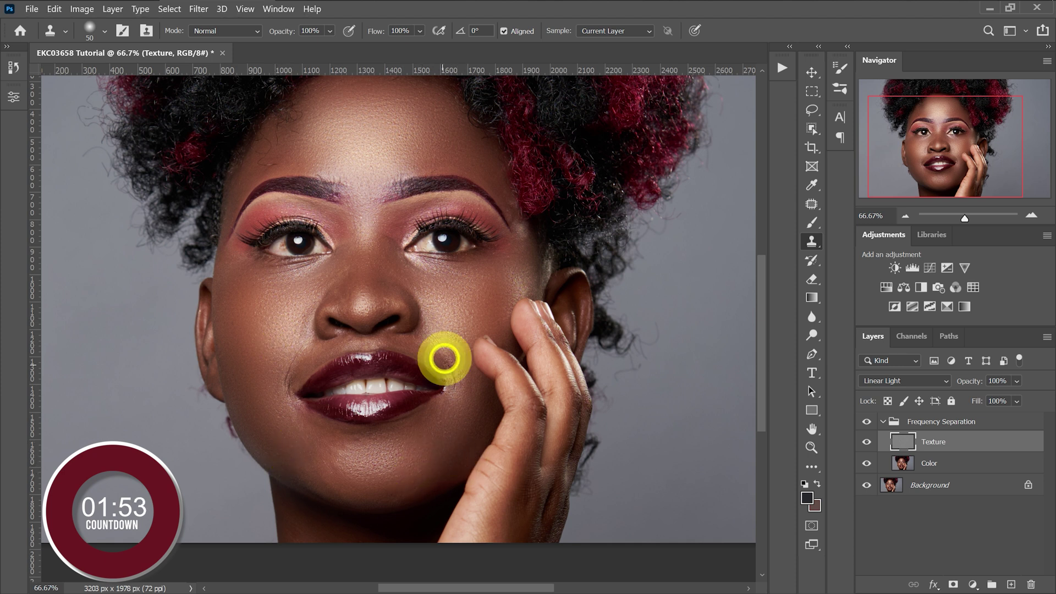
# Step: Clone clean texture over the forehead marks near the hairline away from the hand and touch up the hand-side cheek at size 50
pyautogui.click(283, 161)
pyautogui.moveTo(281, 163); pyautogui.dragTo(270, 164)
pyautogui.click(311, 158)
pyautogui.click(275, 161)
pyautogui.moveTo(266, 168); pyautogui.dragTo(254, 167)
pyautogui.moveTo(322, 162); pyautogui.dragTo(315, 142)
pyautogui.click(304, 134)
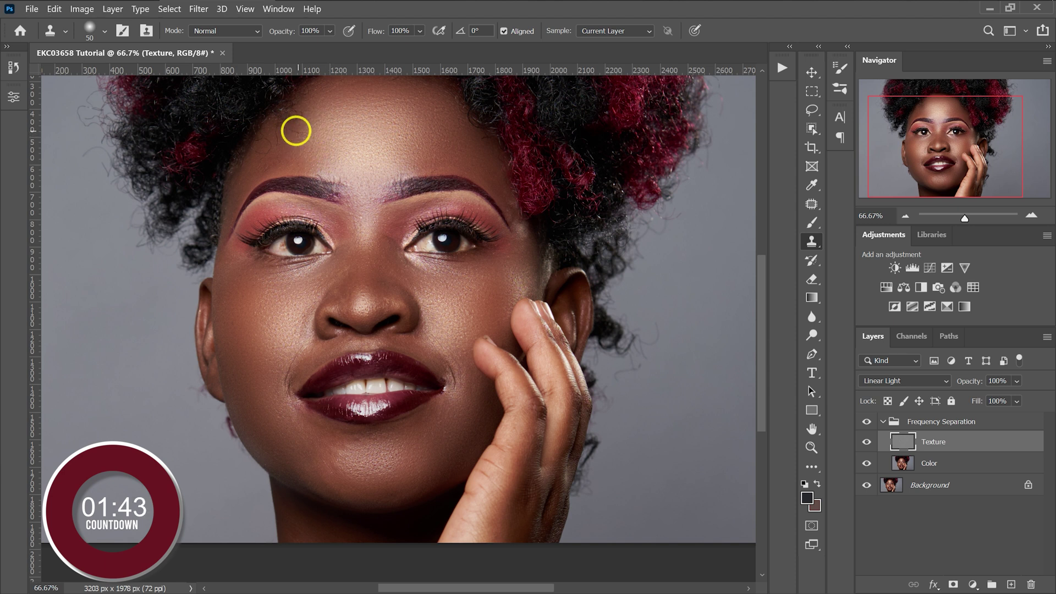
pyautogui.click(337, 165)
pyautogui.click(295, 137)
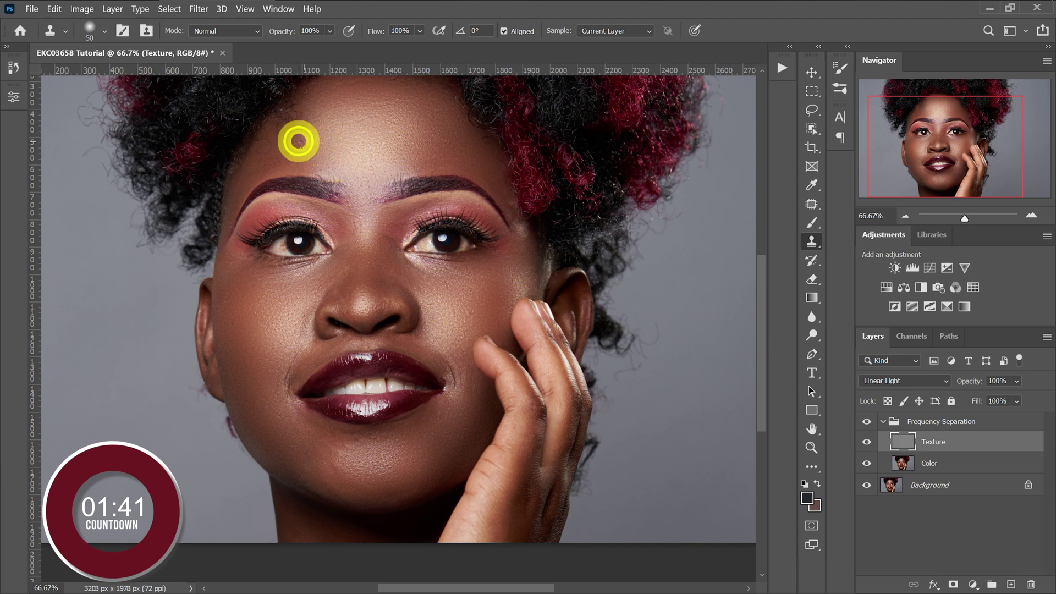
pyautogui.click(293, 139)
pyautogui.click(295, 141)
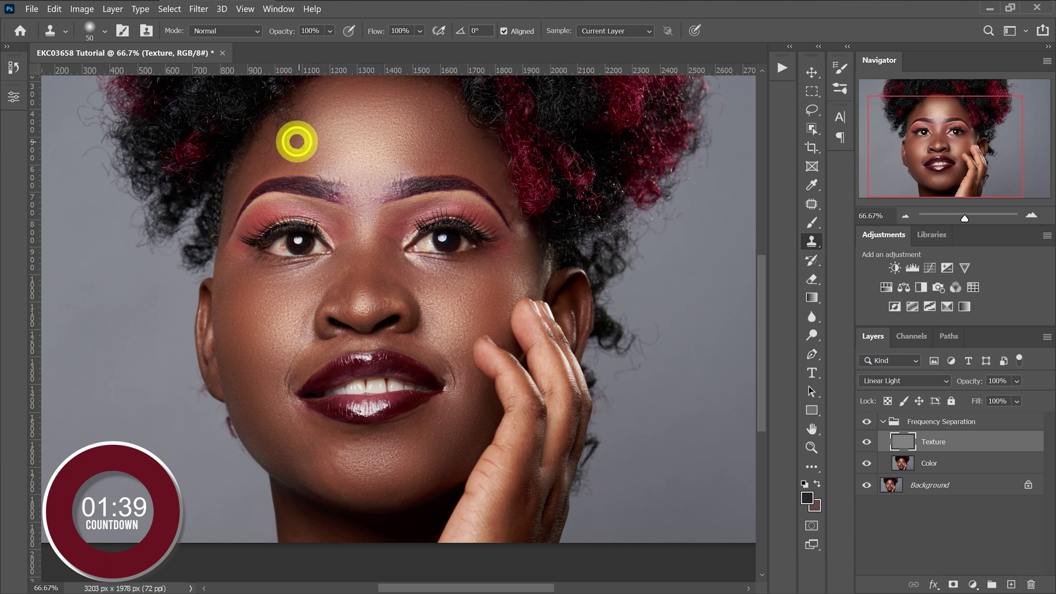
pyautogui.click(300, 171)
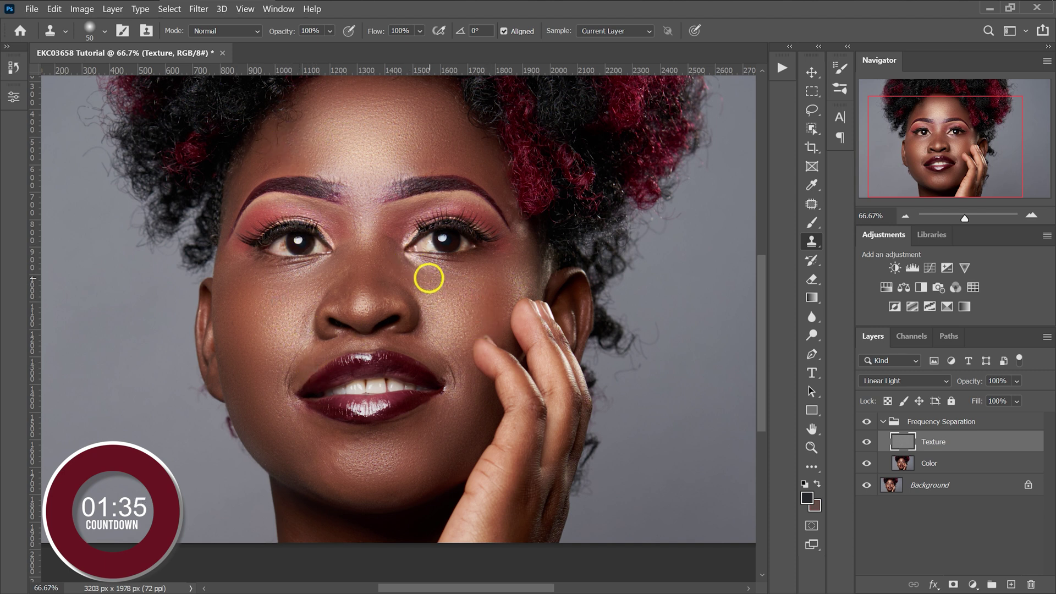
pyautogui.click(443, 298)
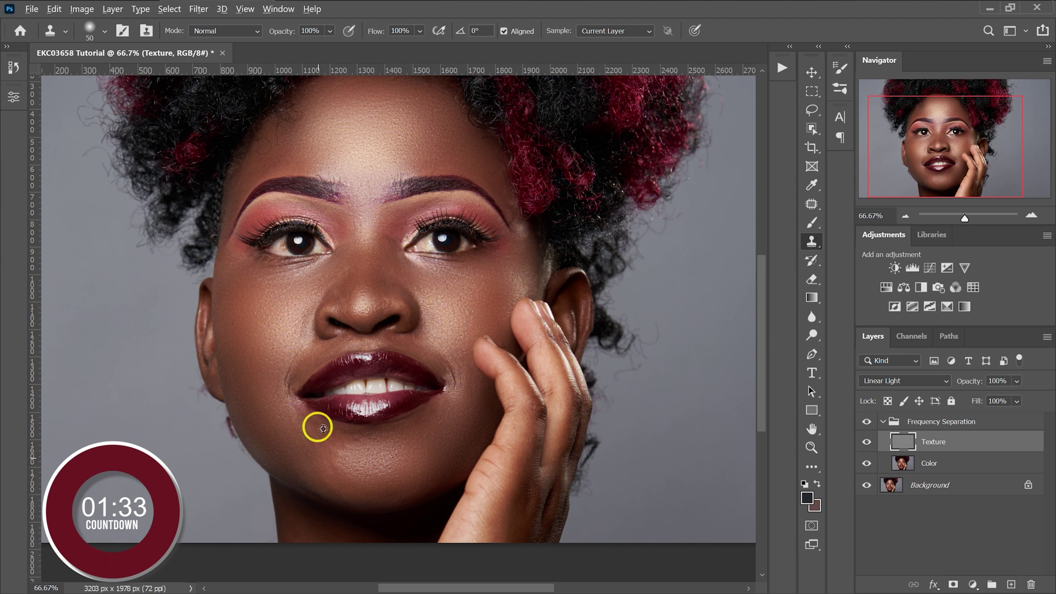
# Step: Reduce the Clone Stamp size to 35 and clone clean texture over the bridge of the nose between the eyes
pyautogui.scroll(2, 330, 450)
pyautogui.press('[')
pyautogui.press('[')
pyautogui.press('[')
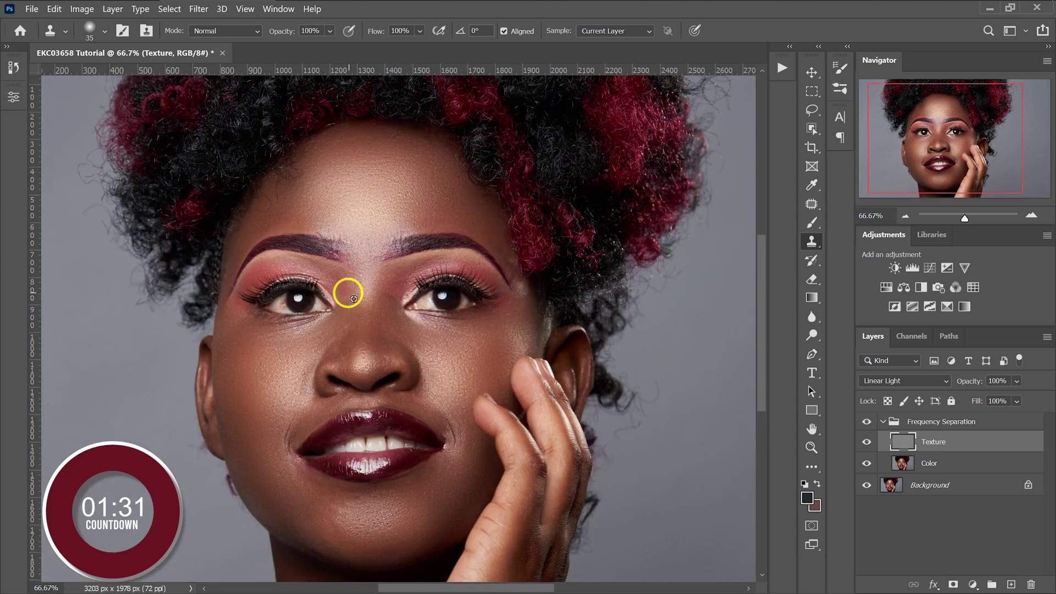
pyautogui.click(397, 300)
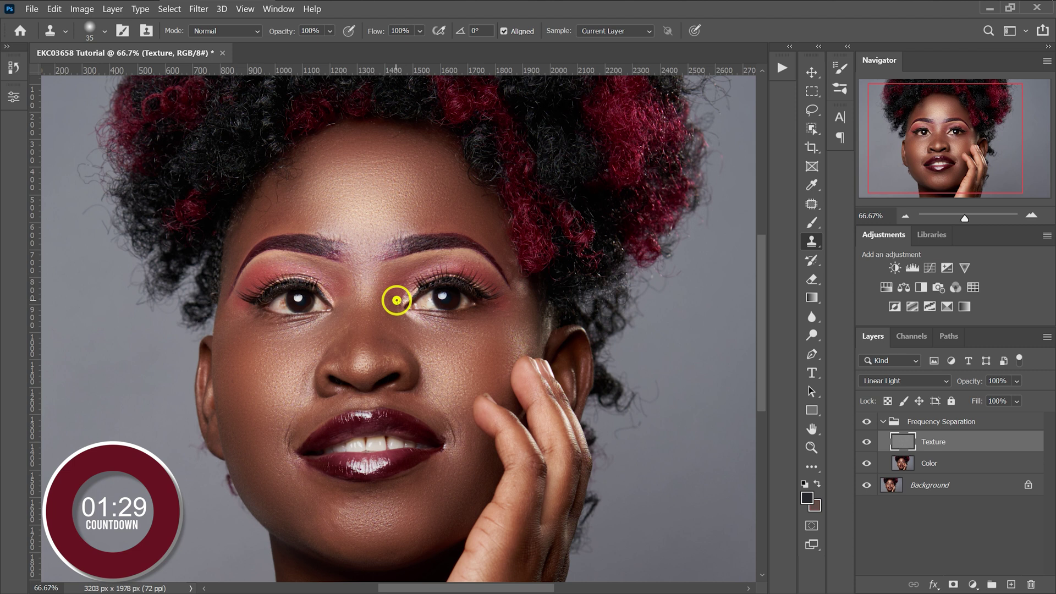
pyautogui.click(366, 283)
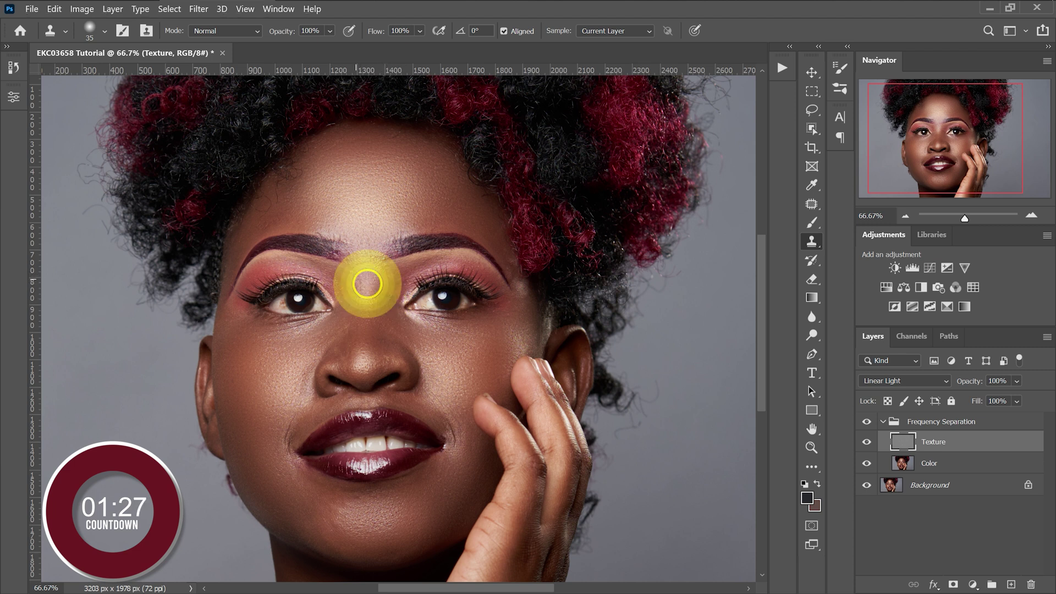
# Step: Clone clean texture over the nose bridge between the eyes, and hide and show the collapsed Frequency Separation group to compare the retouching
pyautogui.click(346, 269)
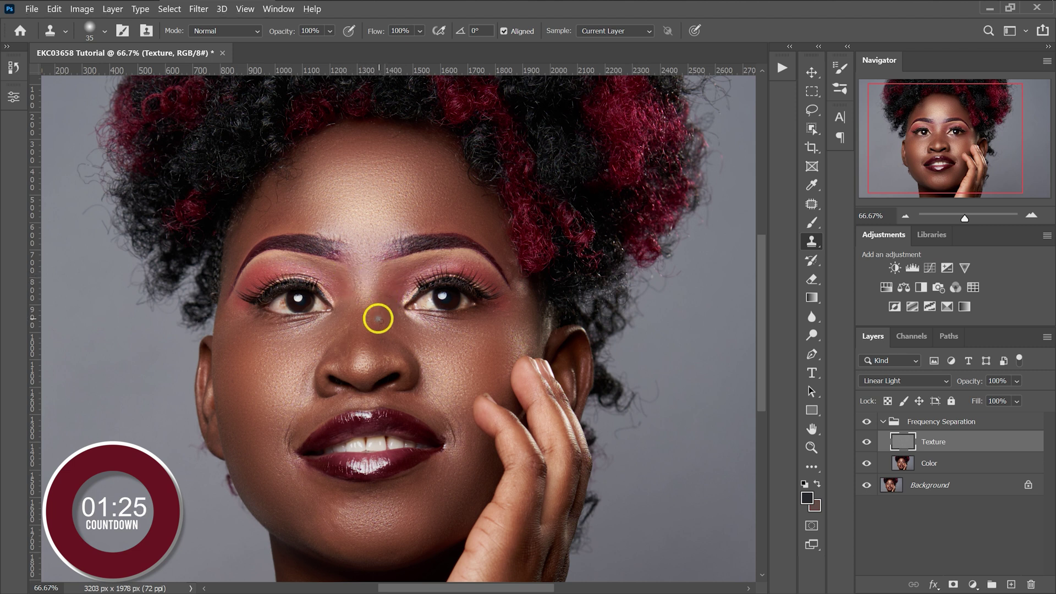
pyautogui.click(867, 422)
pyautogui.click(867, 421)
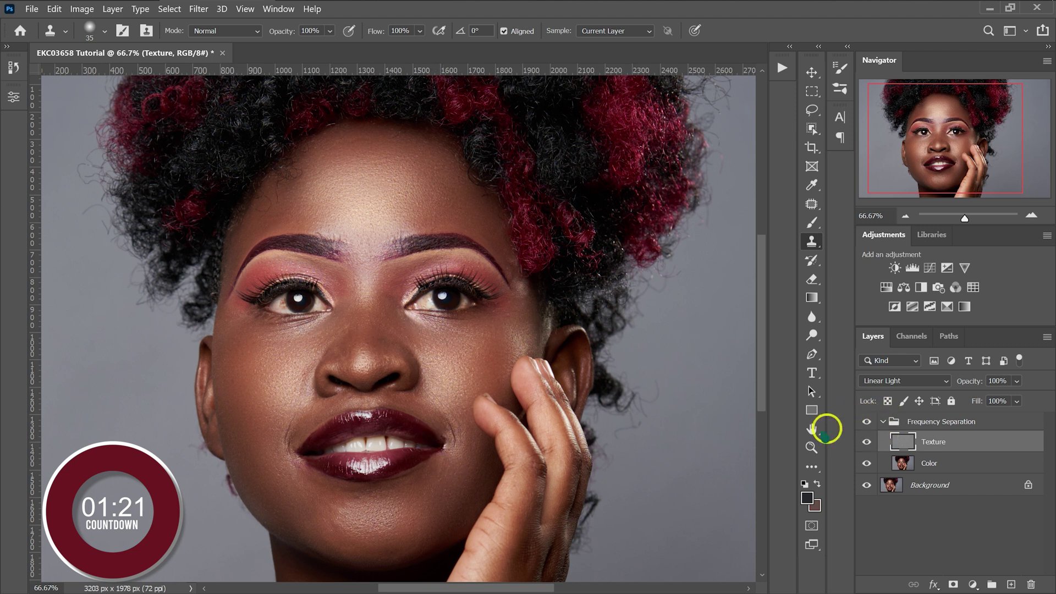
pyautogui.click(882, 422)
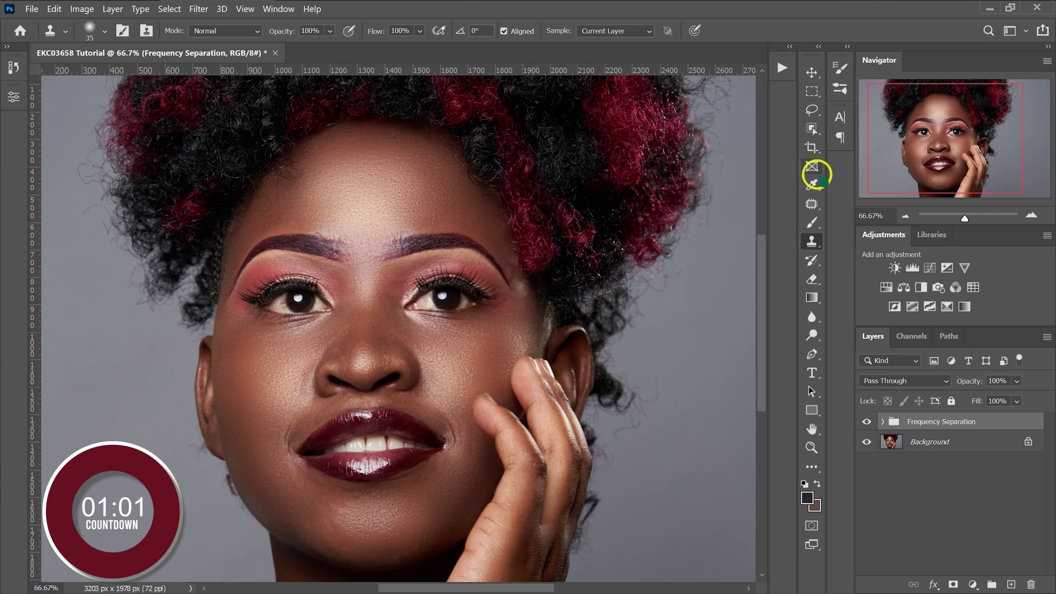
# Step: Run the EK`Teeth & Eye Whitening action above the Frequency Separation group and target its Photo Filter 1 mask with the Brush tool
pyautogui.click(782, 68)
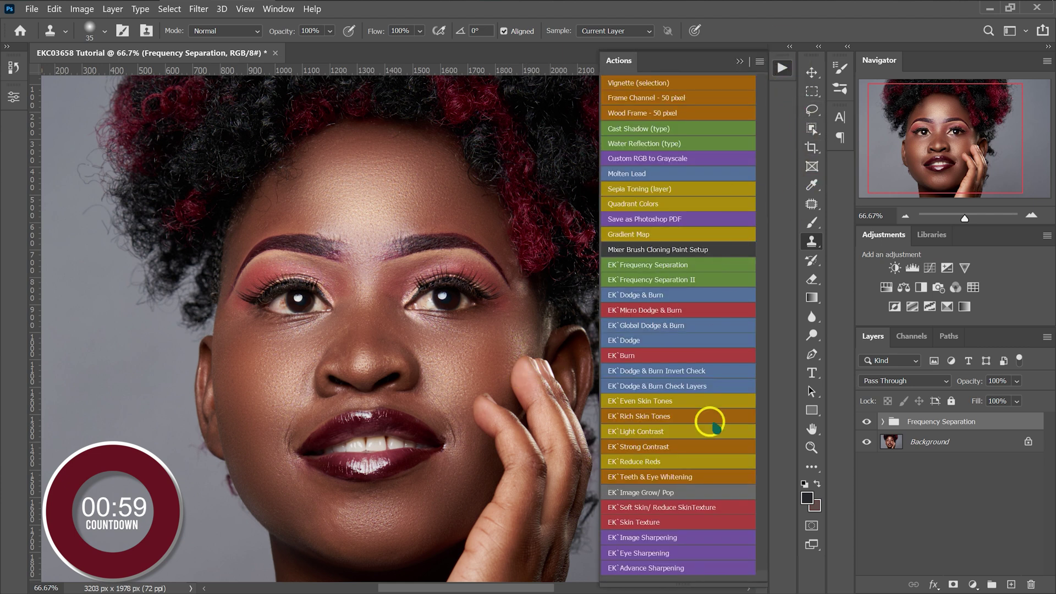
pyautogui.click(639, 477)
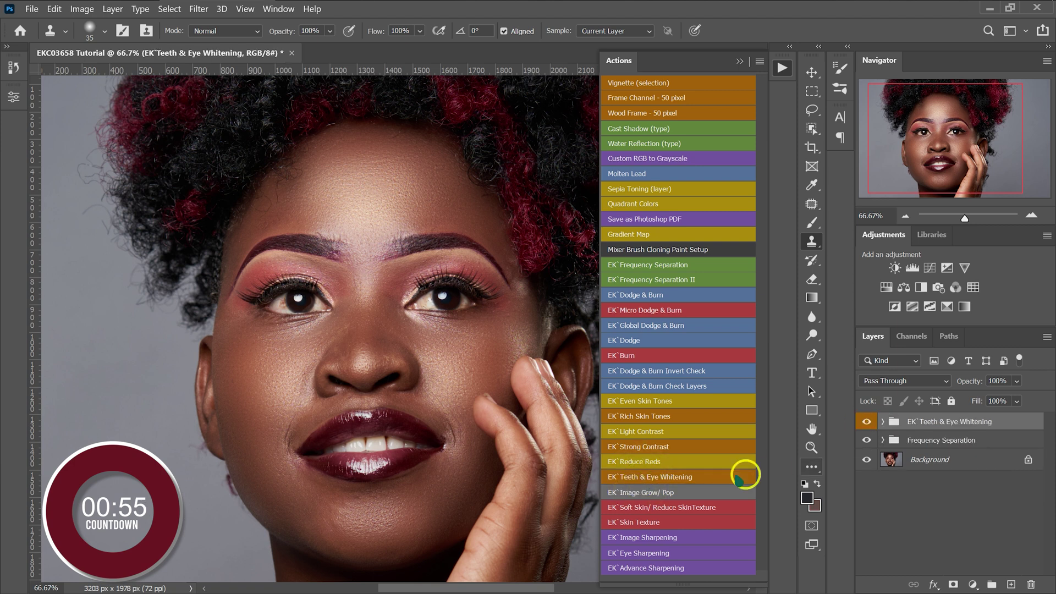
pyautogui.click(883, 422)
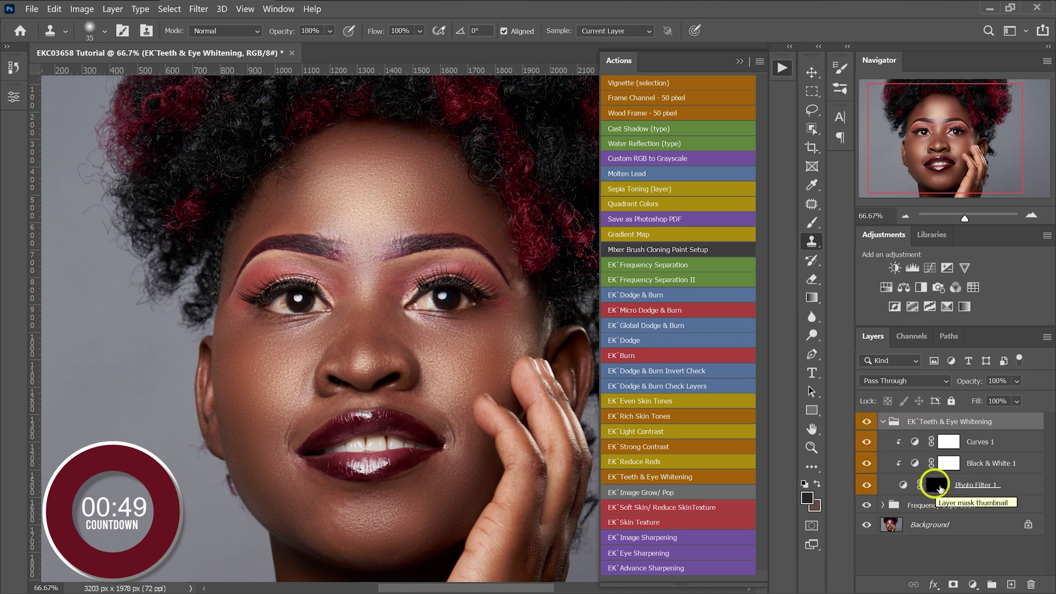
pyautogui.click(936, 485)
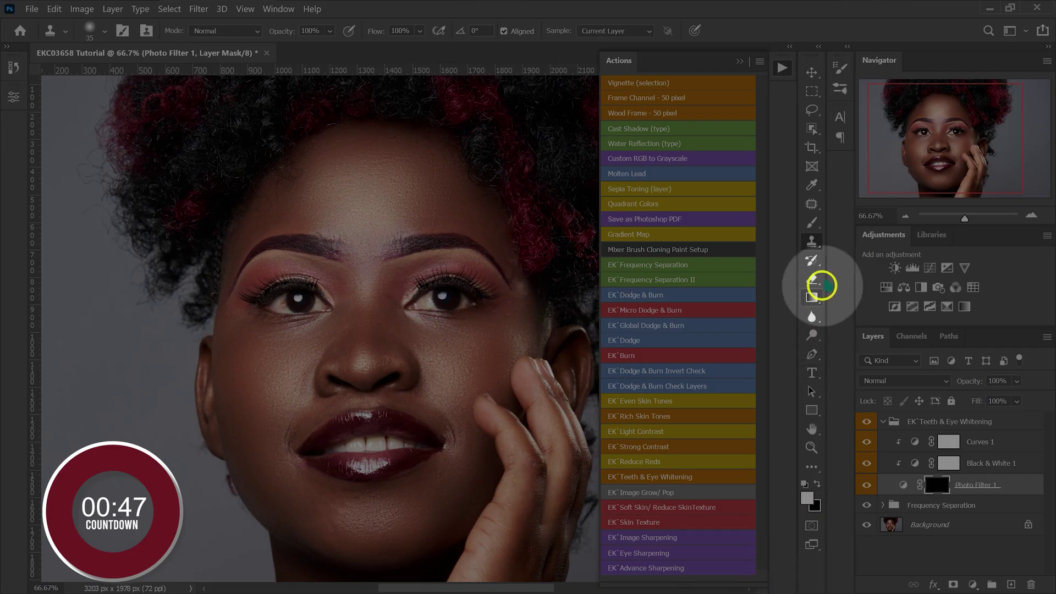
pyautogui.click(812, 222)
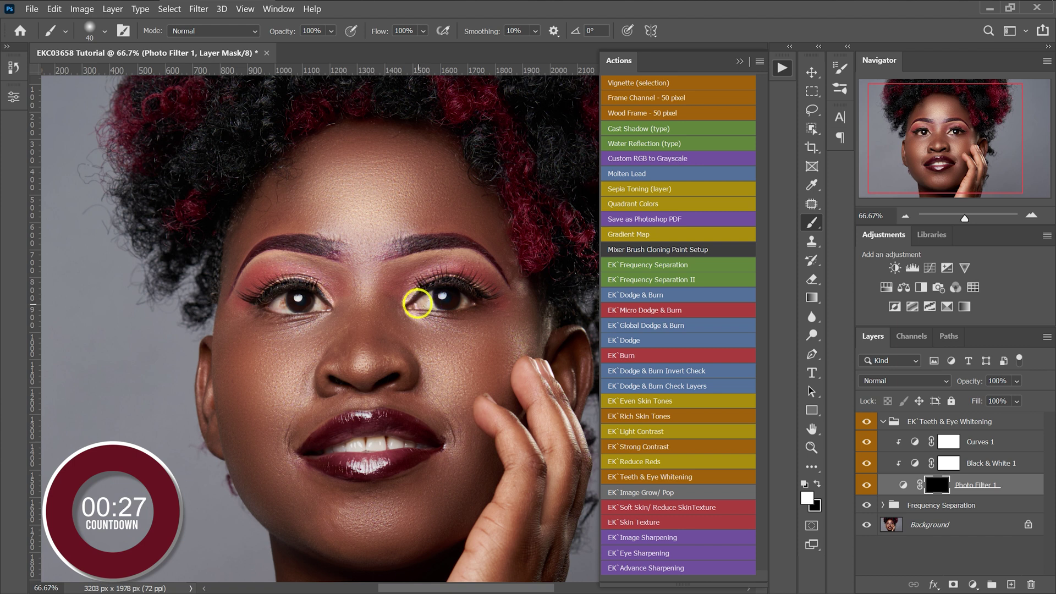
# Step: Paint white on the Photo Filter 1 mask over the whites of both eyes, starting at brush size 40 and reducing it to 30
pyautogui.moveTo(426, 298); pyautogui.dragTo(464, 299)
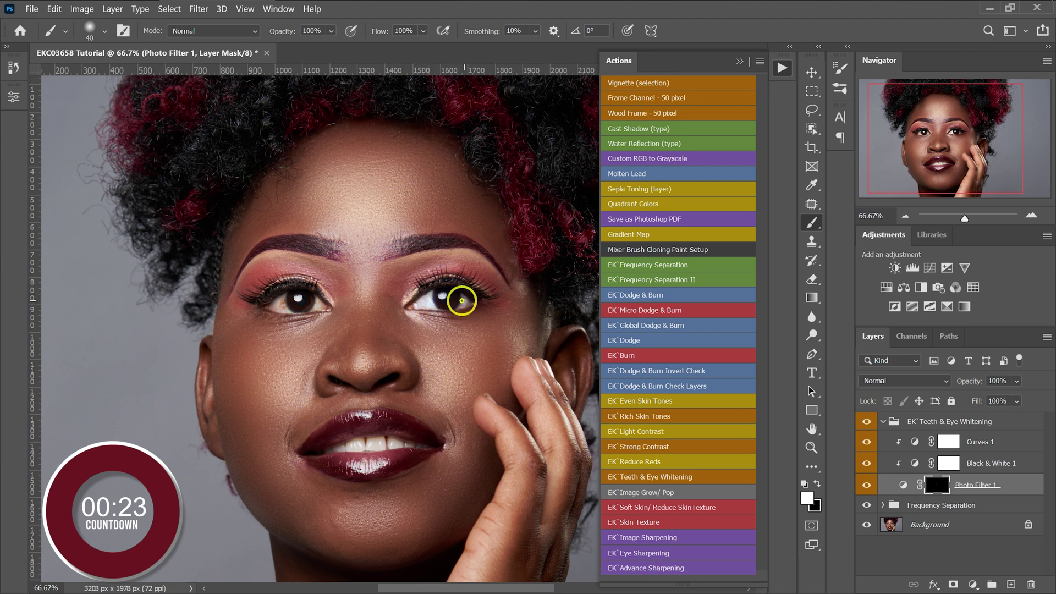
pyautogui.moveTo(285, 298); pyautogui.dragTo(302, 299)
pyautogui.press('[')
pyautogui.hotkey('ctrl', '1')
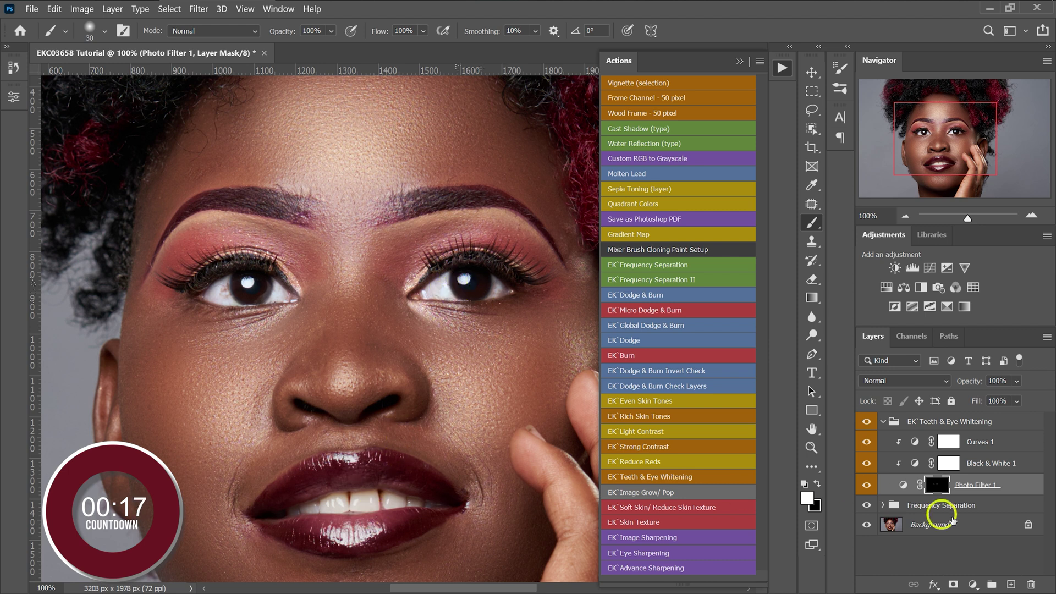
# Step: Collapse the eye whitening group, run the EK`Teeth & Eye Whitening action a second time and target the new group's Photo Filter 1 mask
pyautogui.click(883, 421)
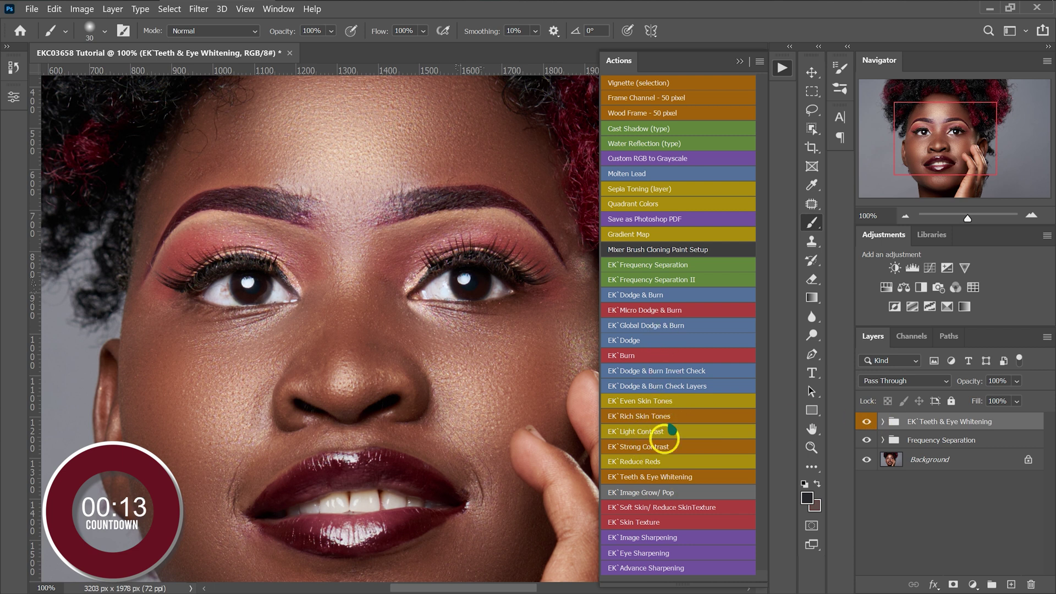
pyautogui.click(675, 477)
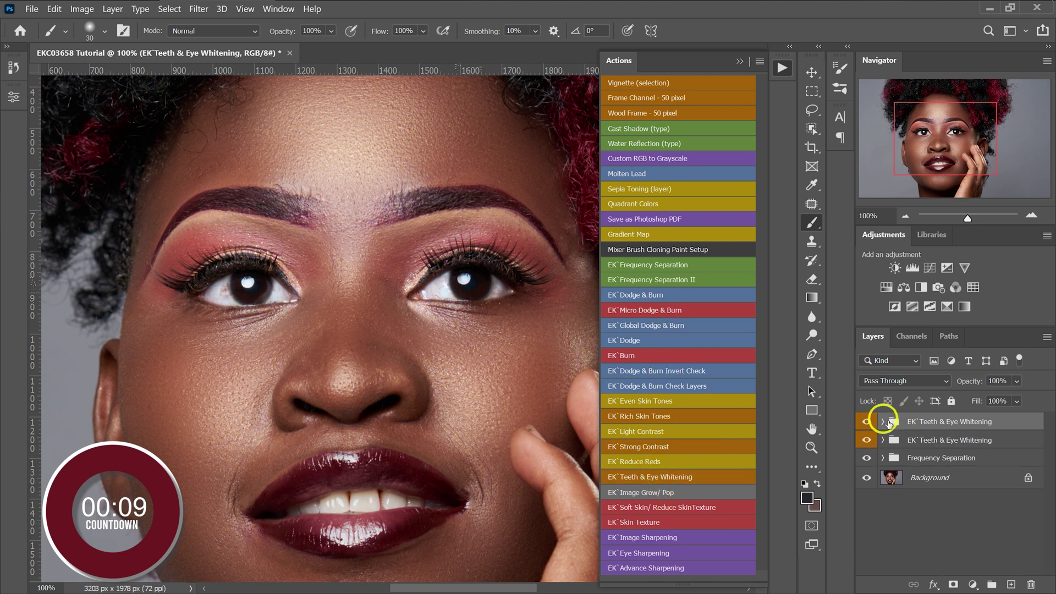
pyautogui.click(883, 422)
pyautogui.click(935, 483)
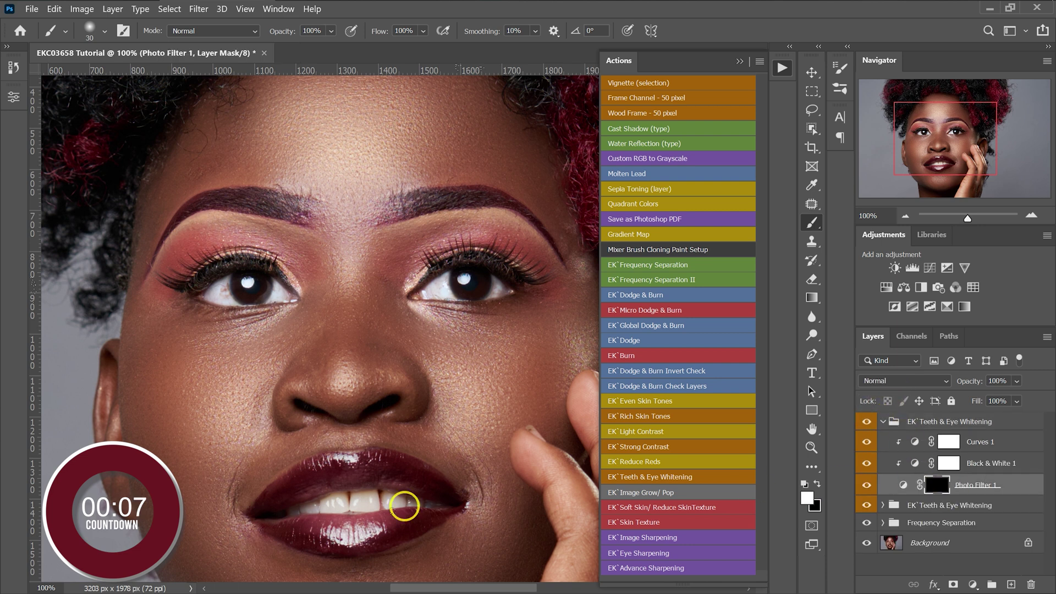
# Step: Reduce the brush size to 20 and paint white on the new Photo Filter 1 mask over the teeth
pyautogui.hotkey('ctrl', '+')
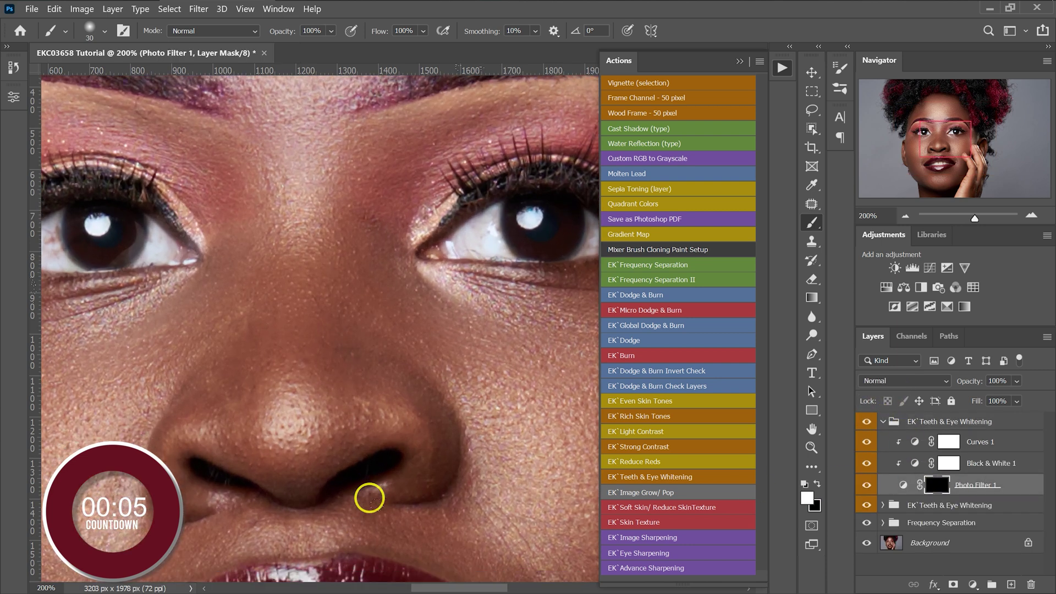
pyautogui.scroll(-5, 370, 498)
pyautogui.press('[')
pyautogui.moveTo(417, 374)
pyautogui.mouseDown()
pyautogui.moveTo(436, 394)
pyautogui.moveTo(434, 377)
pyautogui.moveTo(314, 396)
pyautogui.moveTo(551, 385)
pyautogui.moveTo(299, 401)
pyautogui.moveTo(498, 383)
pyautogui.mouseUp()
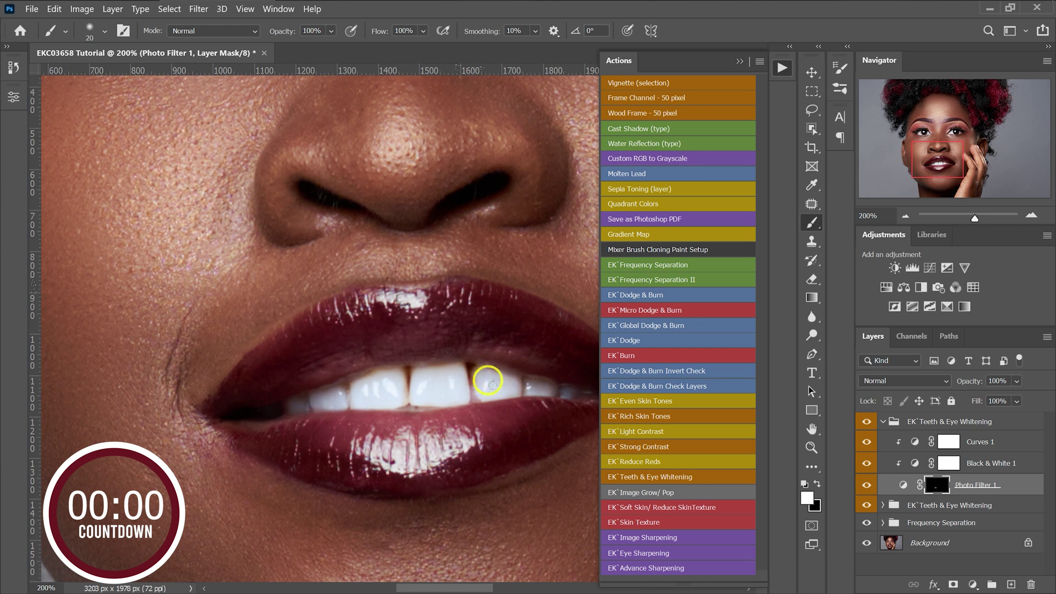
# Step: Compare the teeth before and after whitening by hiding and showing the upper EK`Teeth & Eye Whitening group
pyautogui.hotkey('ctrl', '-')
pyautogui.hotkey('ctrl', '-')
pyautogui.moveTo(440, 587); pyautogui.dragTo(407, 582)
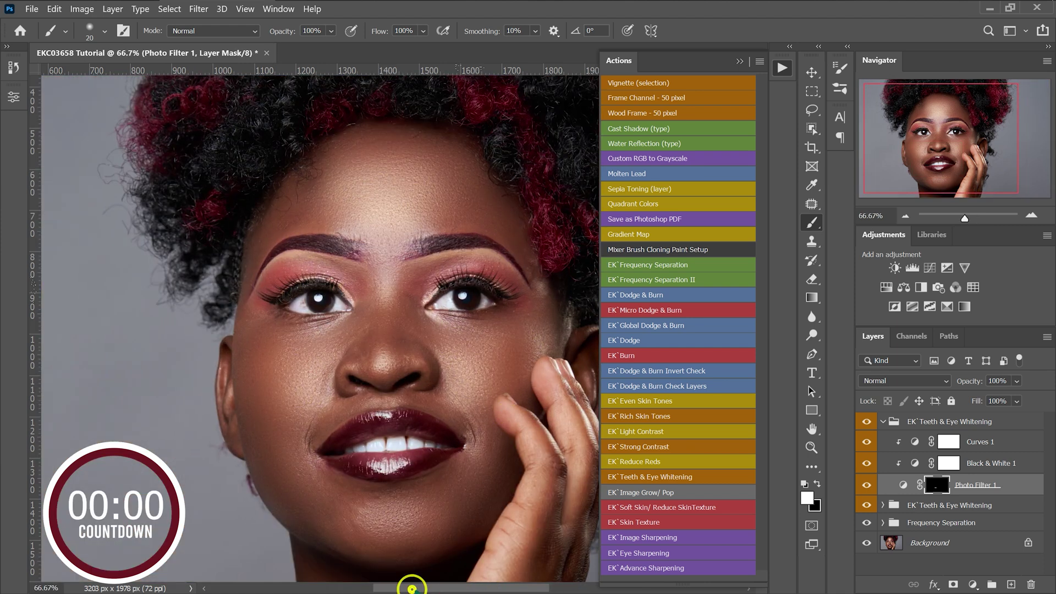
pyautogui.click(867, 421)
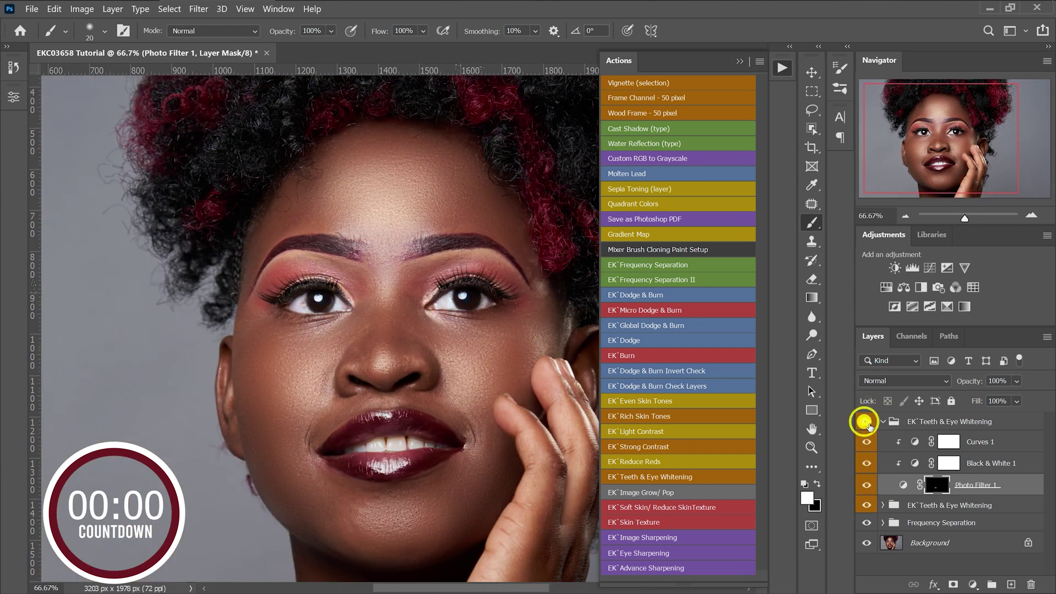
pyautogui.click(867, 422)
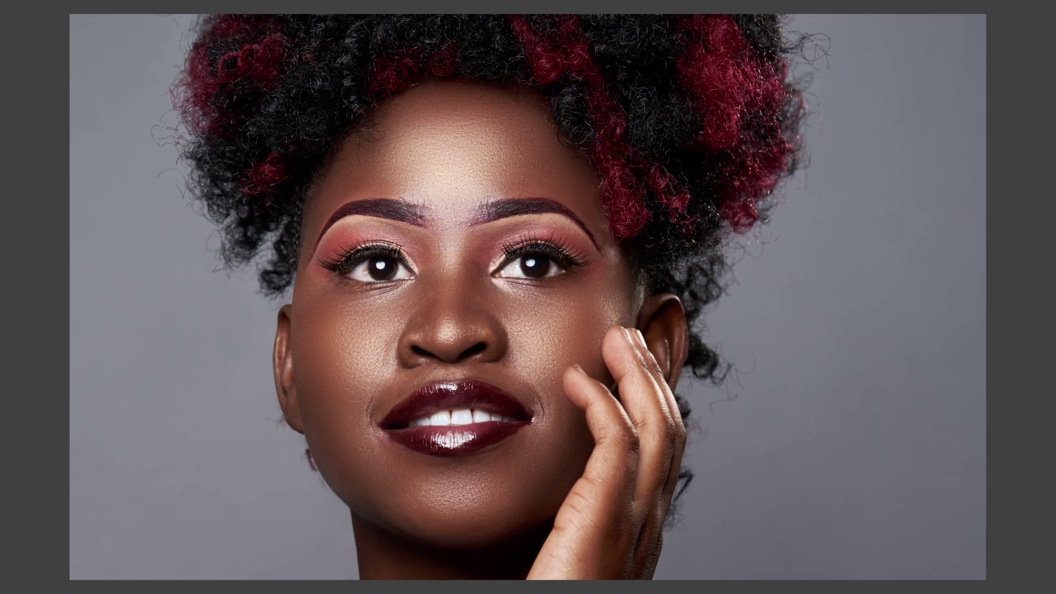